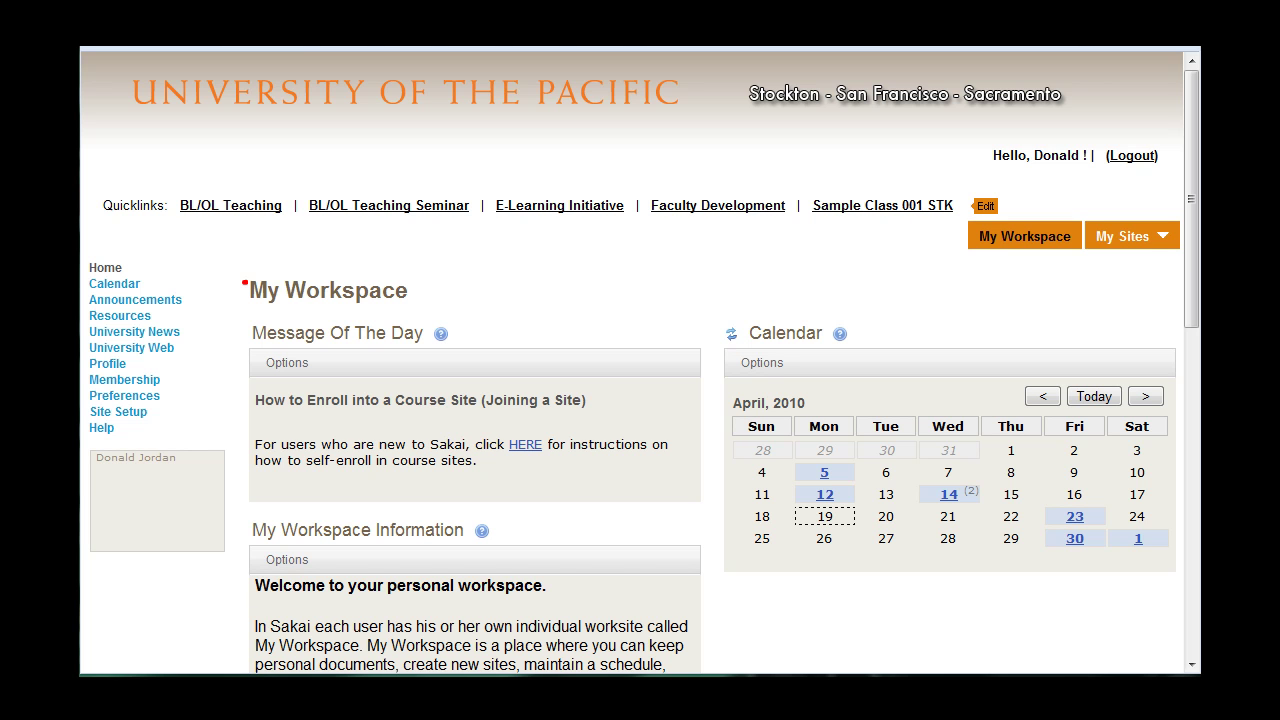
Open the workspace calendar and view the Faculty Presentation event's details.
click(110, 283)
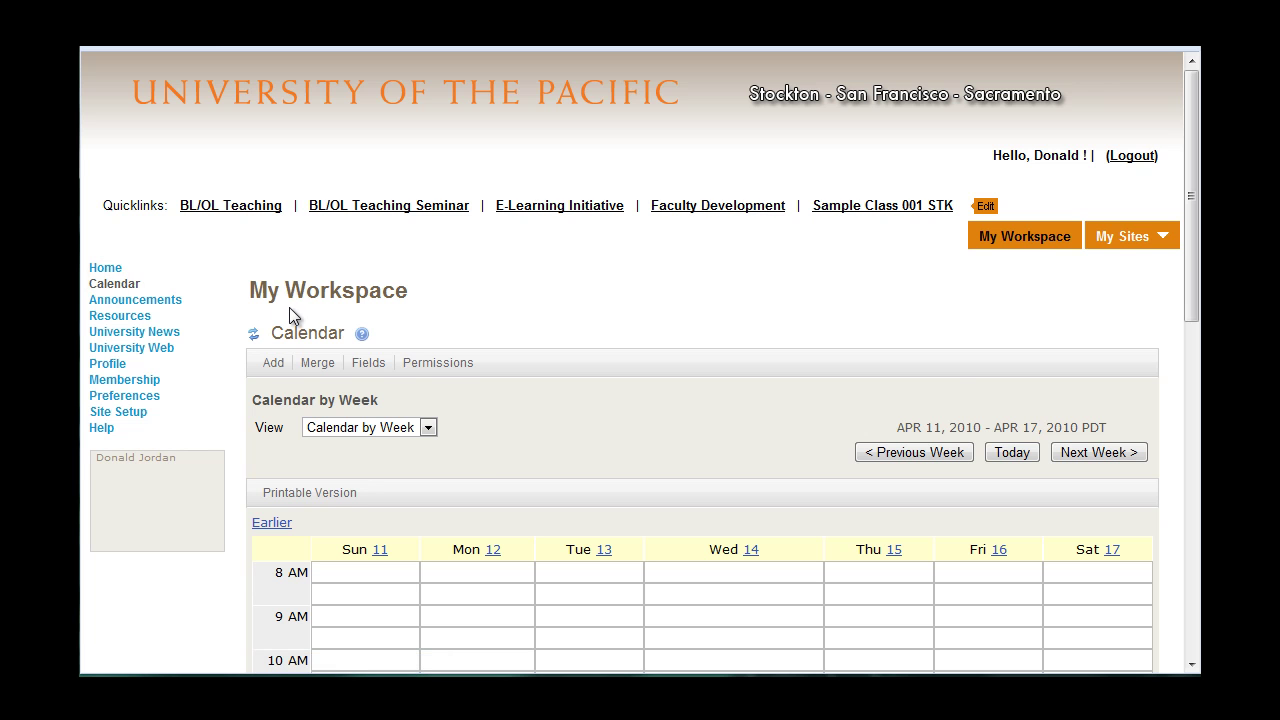
scroll(540, 420, down, 3)
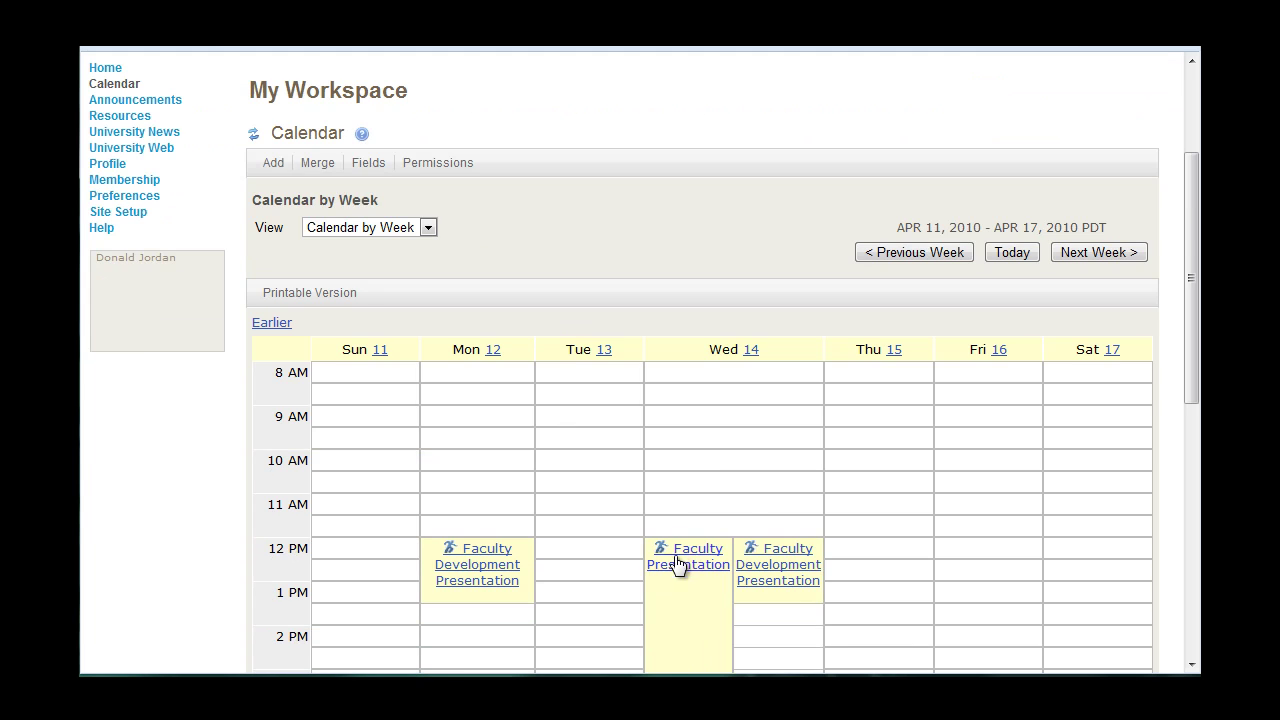
click(677, 563)
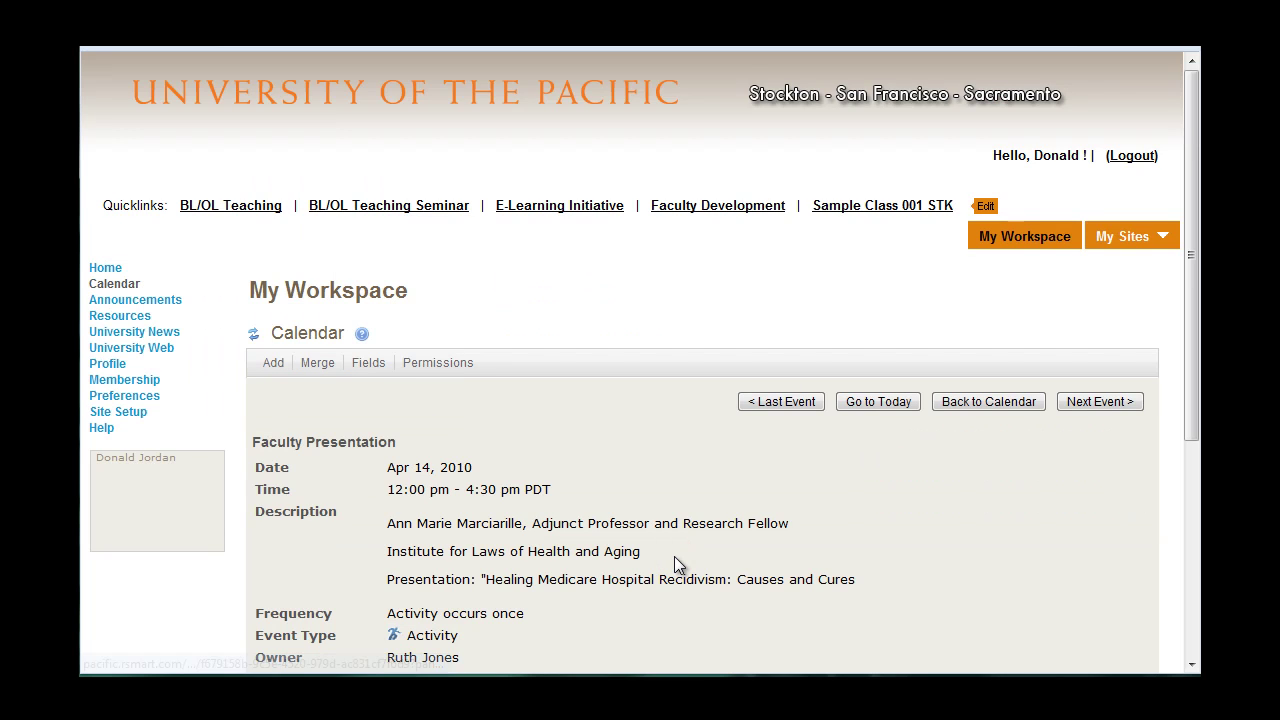
scroll(674, 565, down, 2)
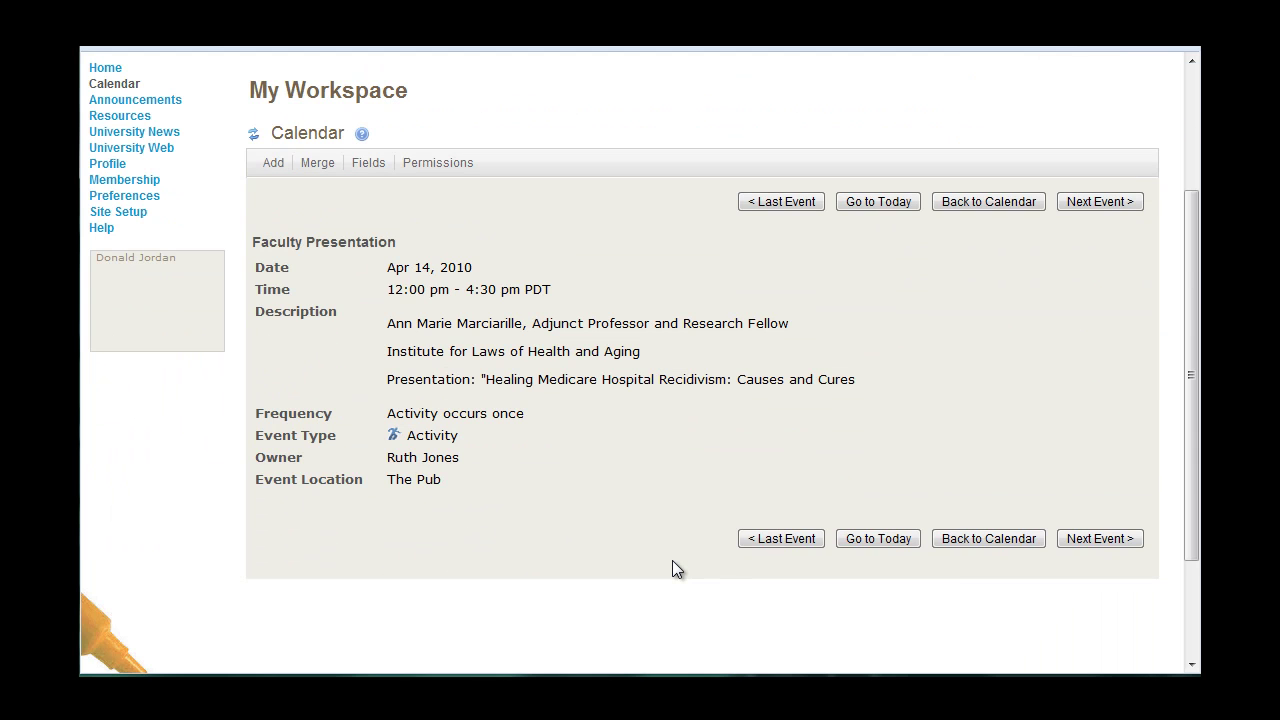
click(983, 540)
scroll(982, 558, down, 2)
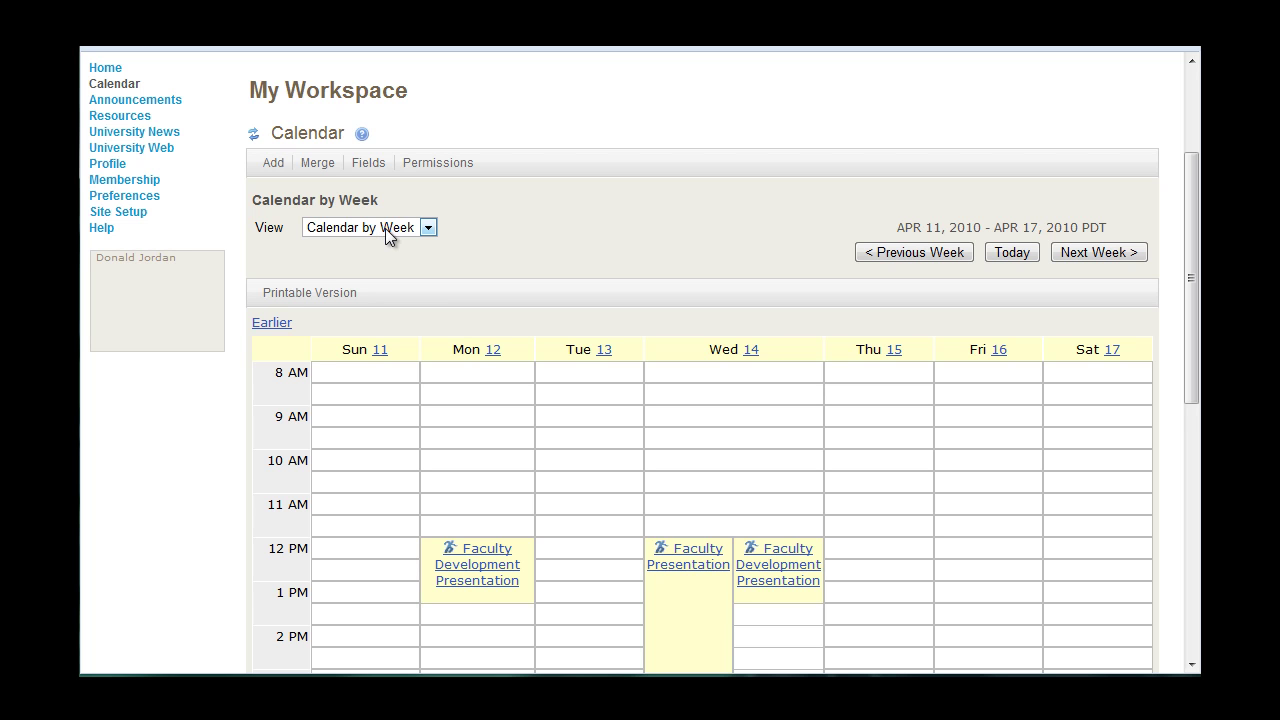
Switch the calendar to the monthly view, then go back to My Workspace Home.
click(428, 229)
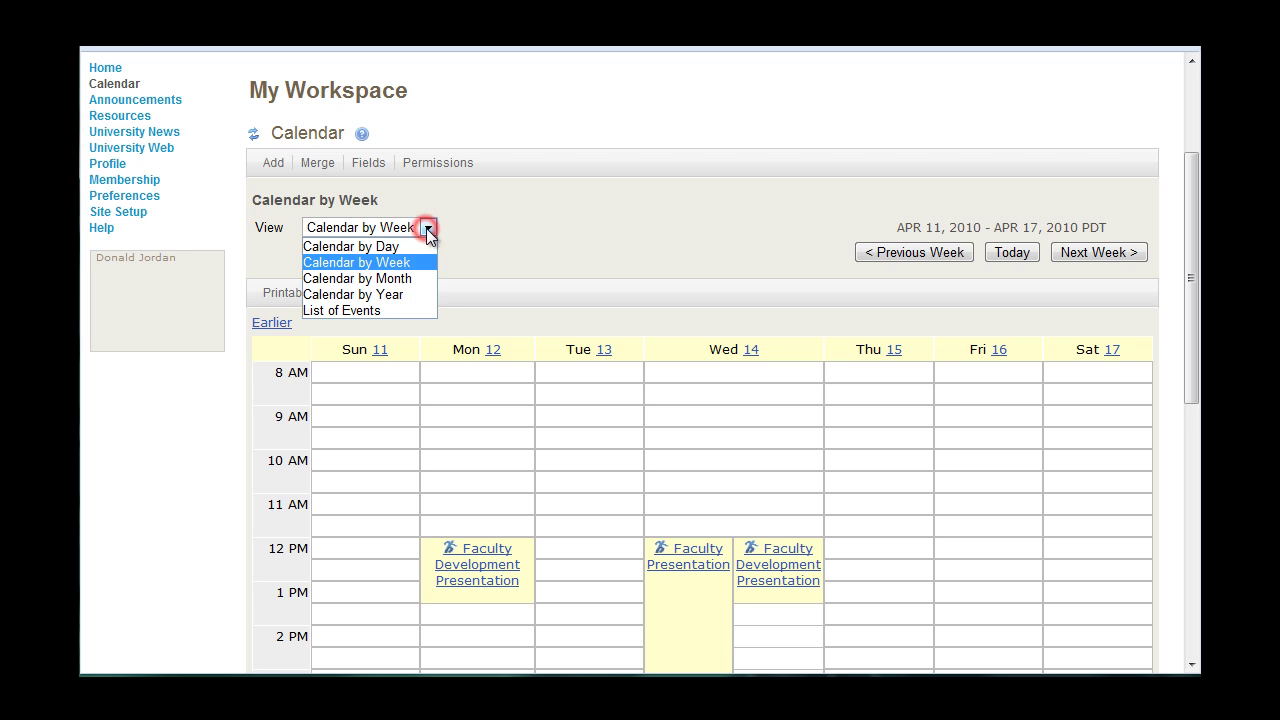
click(405, 280)
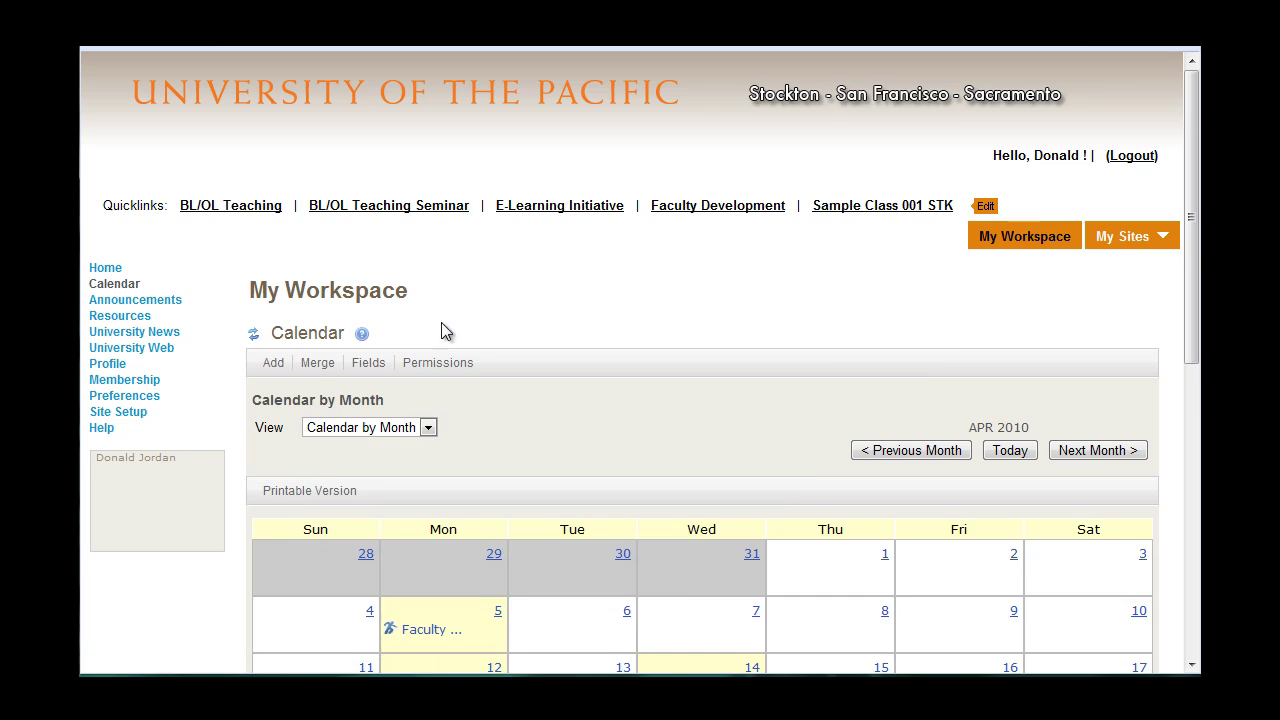
scroll(444, 340, down, 2)
scroll(445, 352, up, 3)
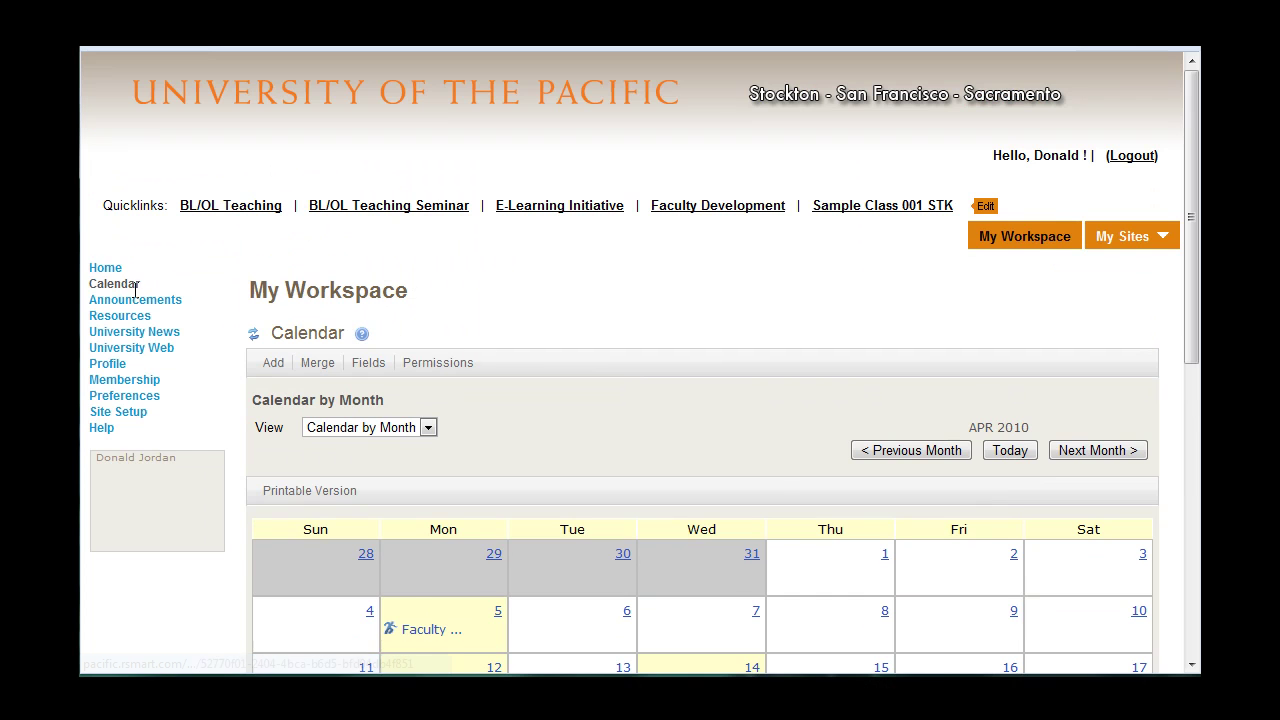
click(106, 267)
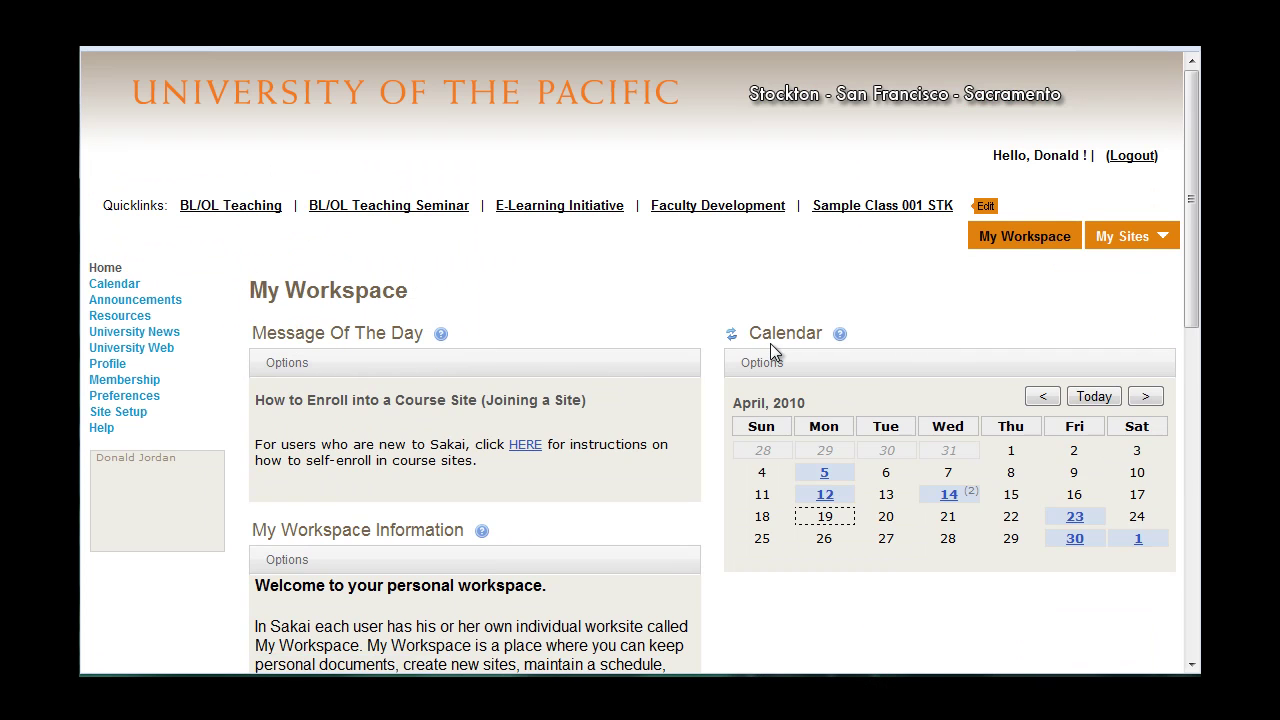
Make Deadline and Exam high priority (#FF0000) and Web Assignment medium (#00FF00) in calendar options.
click(762, 364)
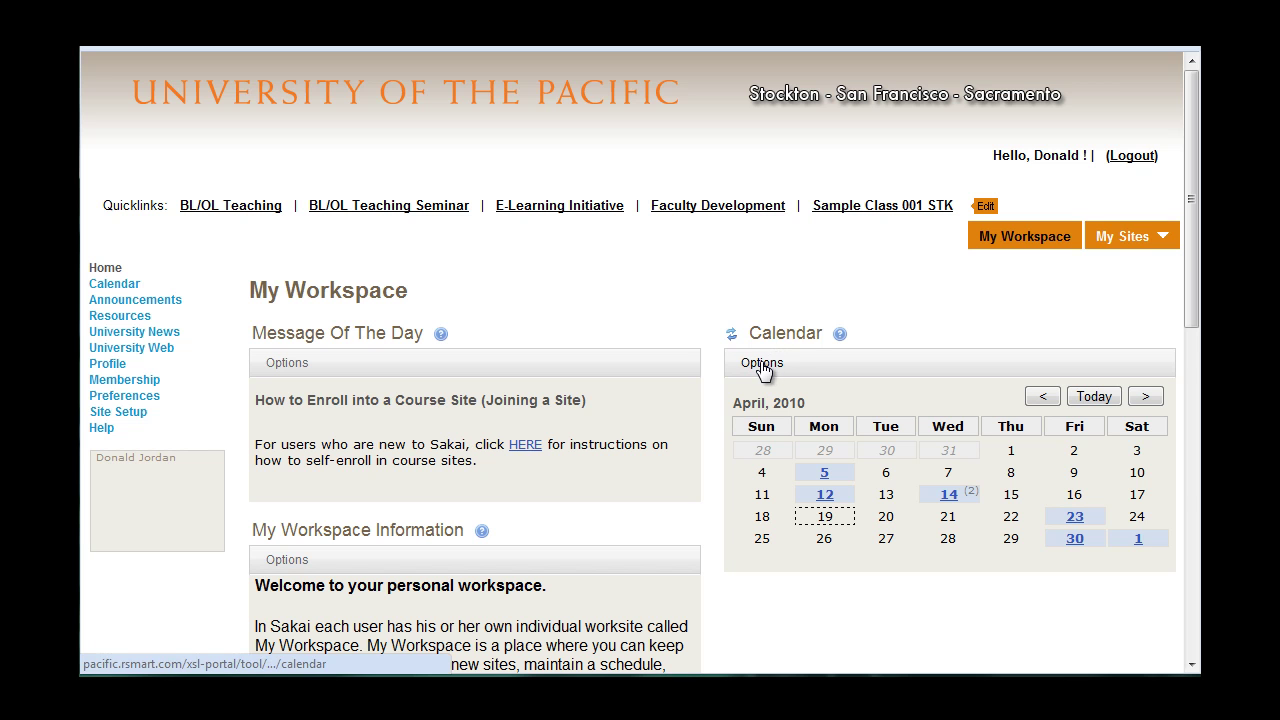
scroll(801, 364, down, 5)
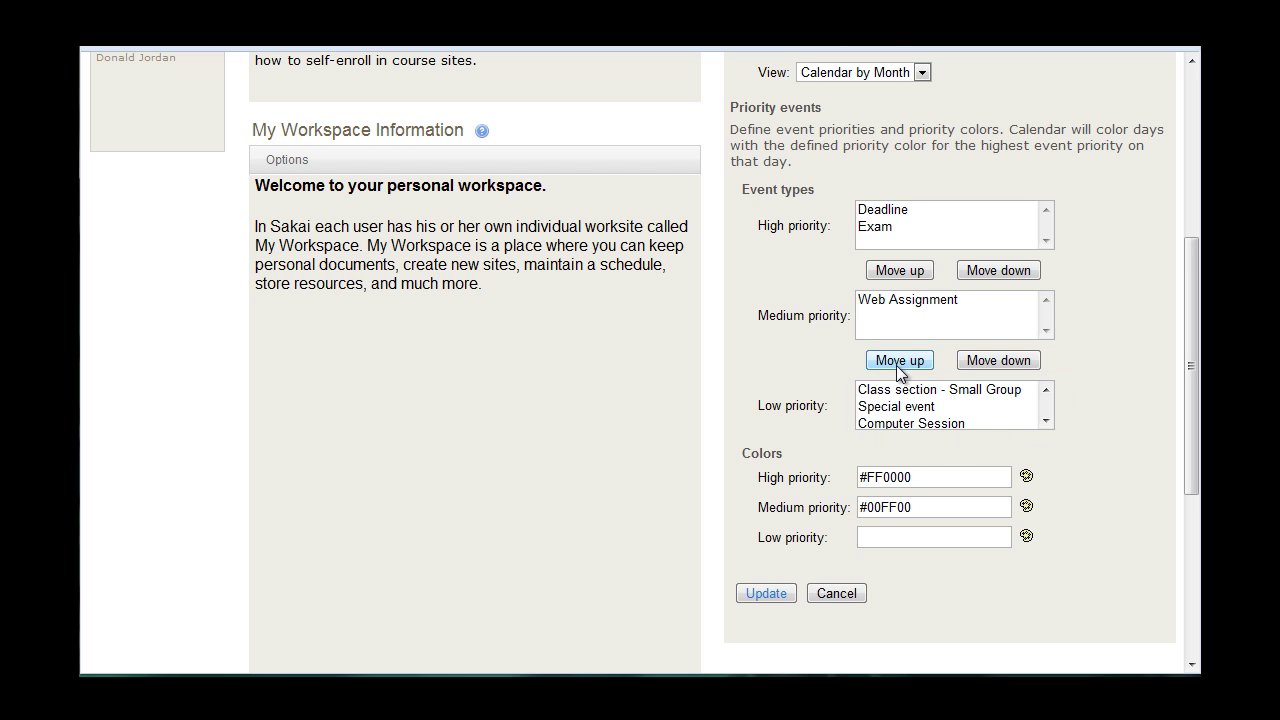
click(760, 593)
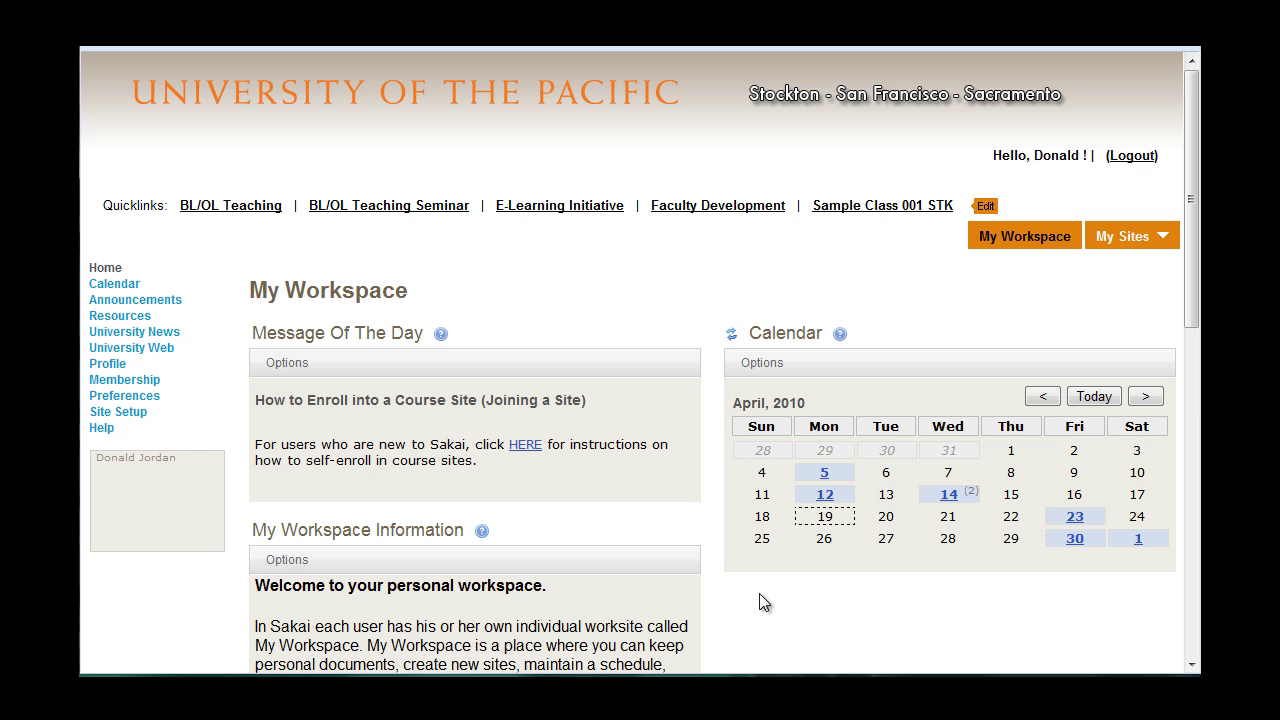
Open My Workspace Resources and bring up the Add menu on the My Workspace folder.
click(117, 318)
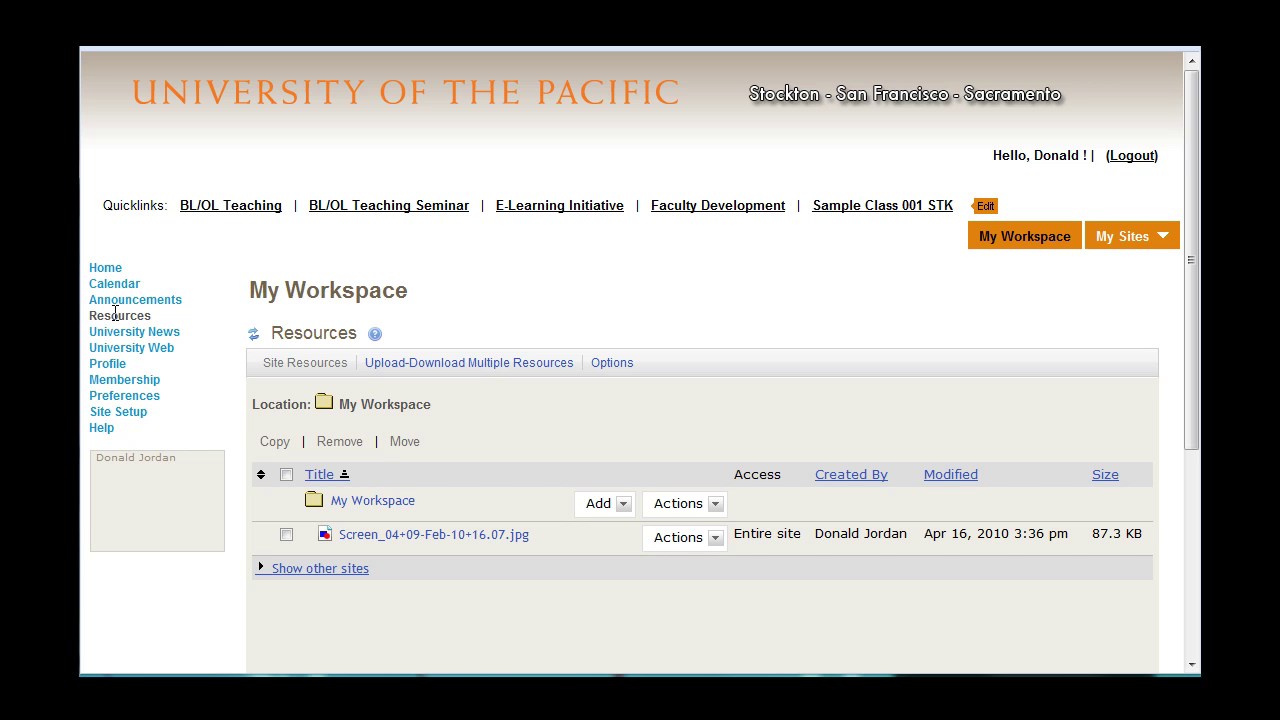
scroll(115, 313, down, 2)
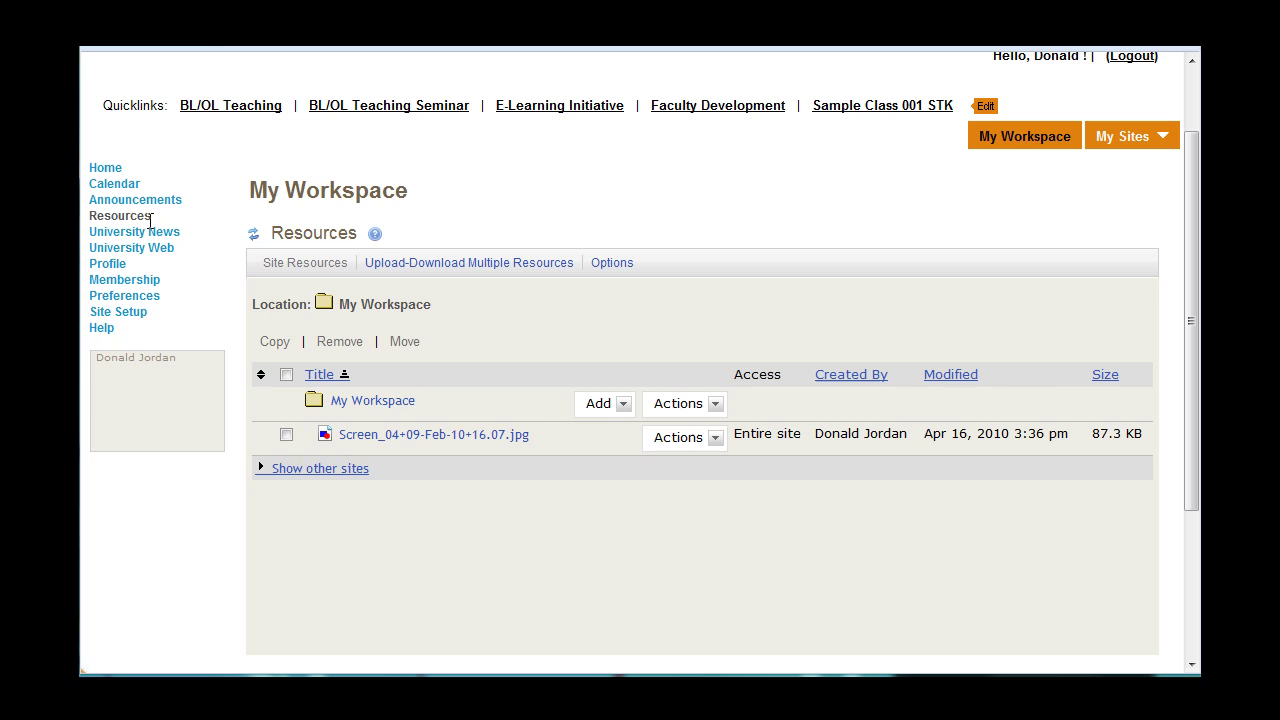
click(620, 403)
click(624, 403)
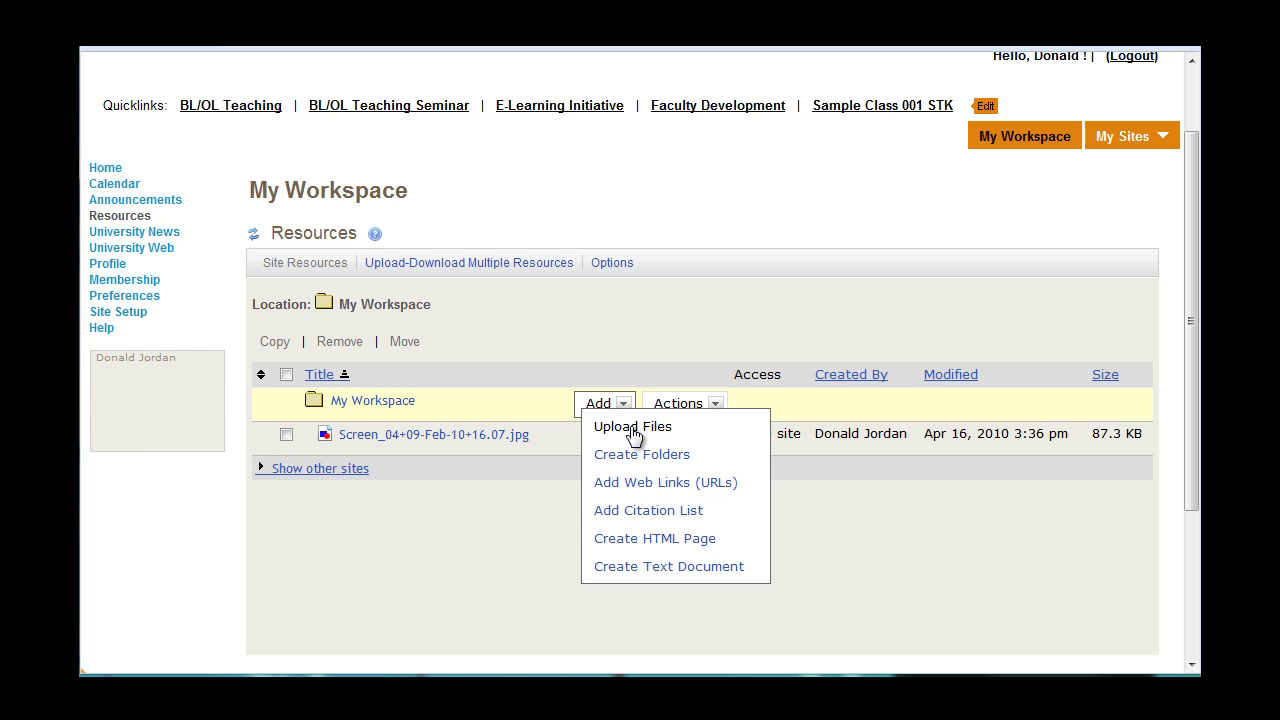
Upload Self2.jpg into My Workspace resources under the display name 'My Pic'.
click(633, 430)
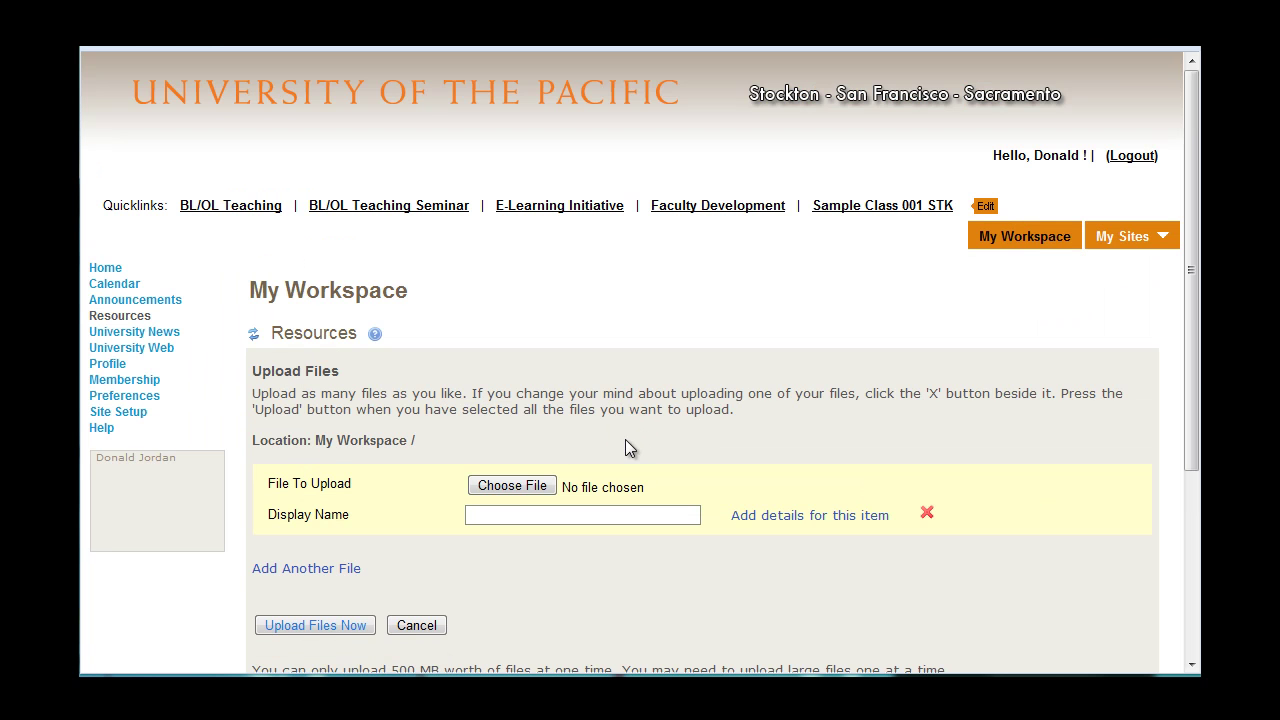
click(520, 486)
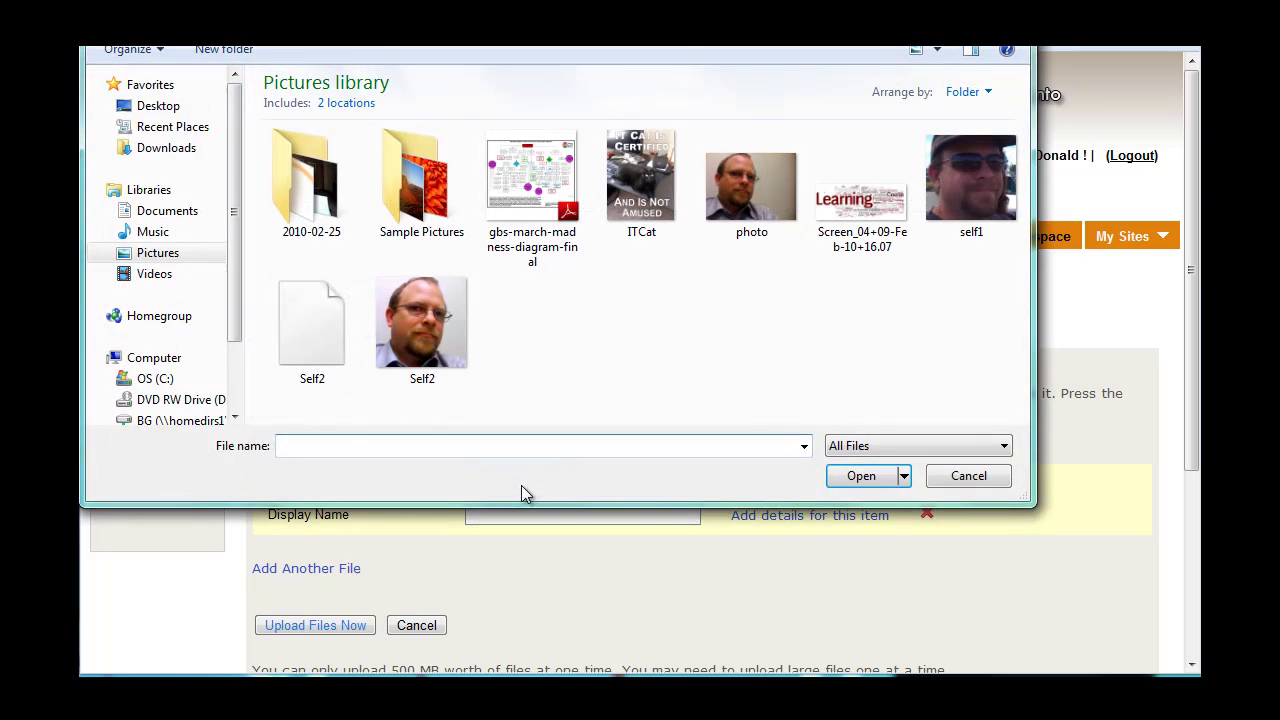
click(424, 350)
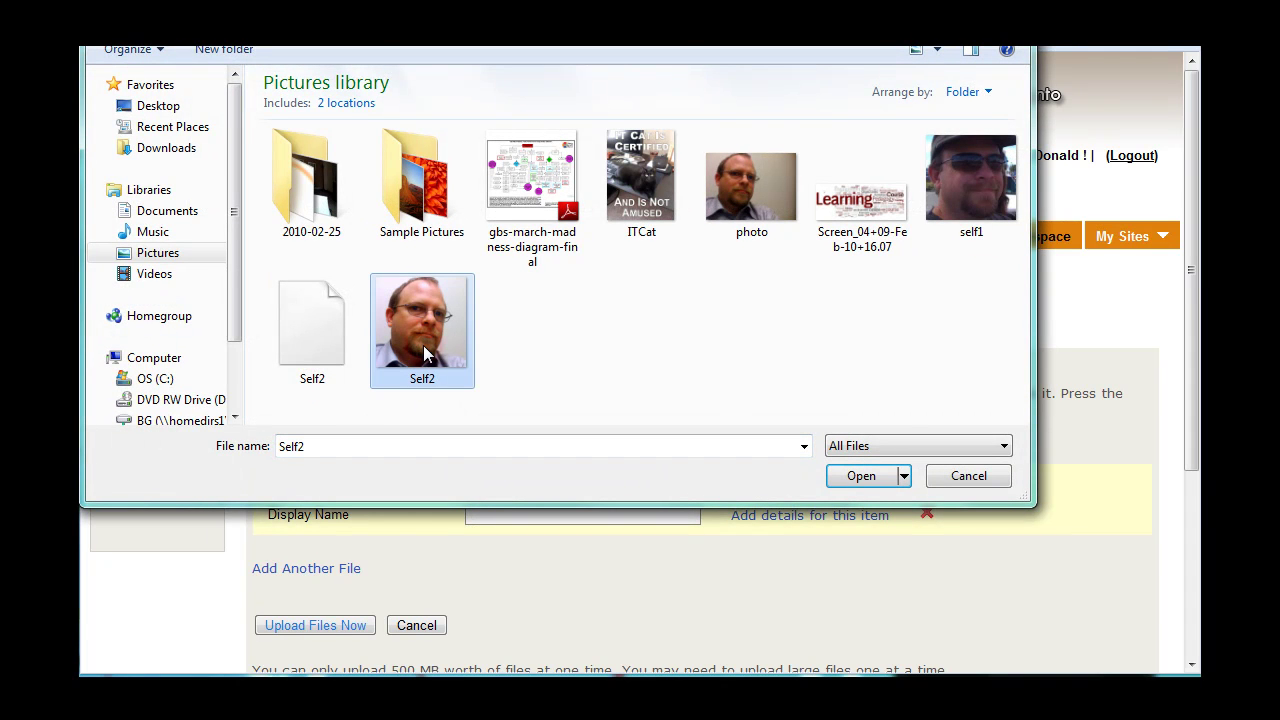
click(862, 477)
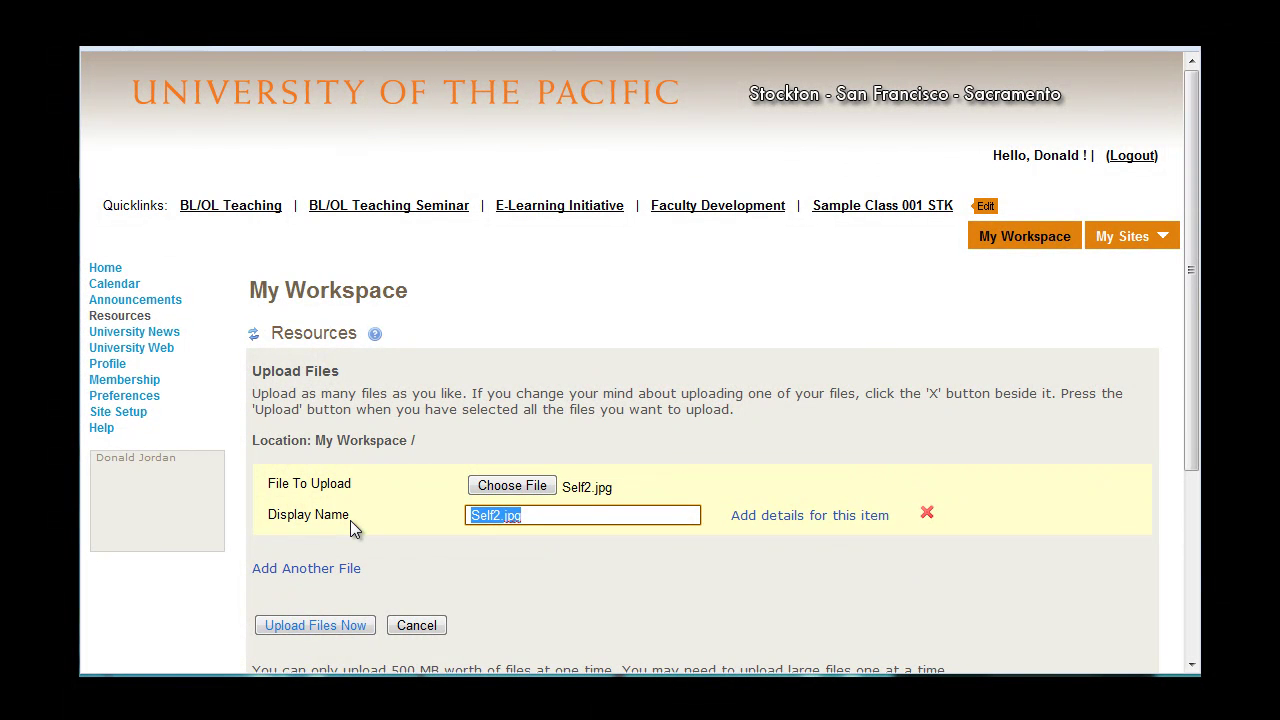
text(M)
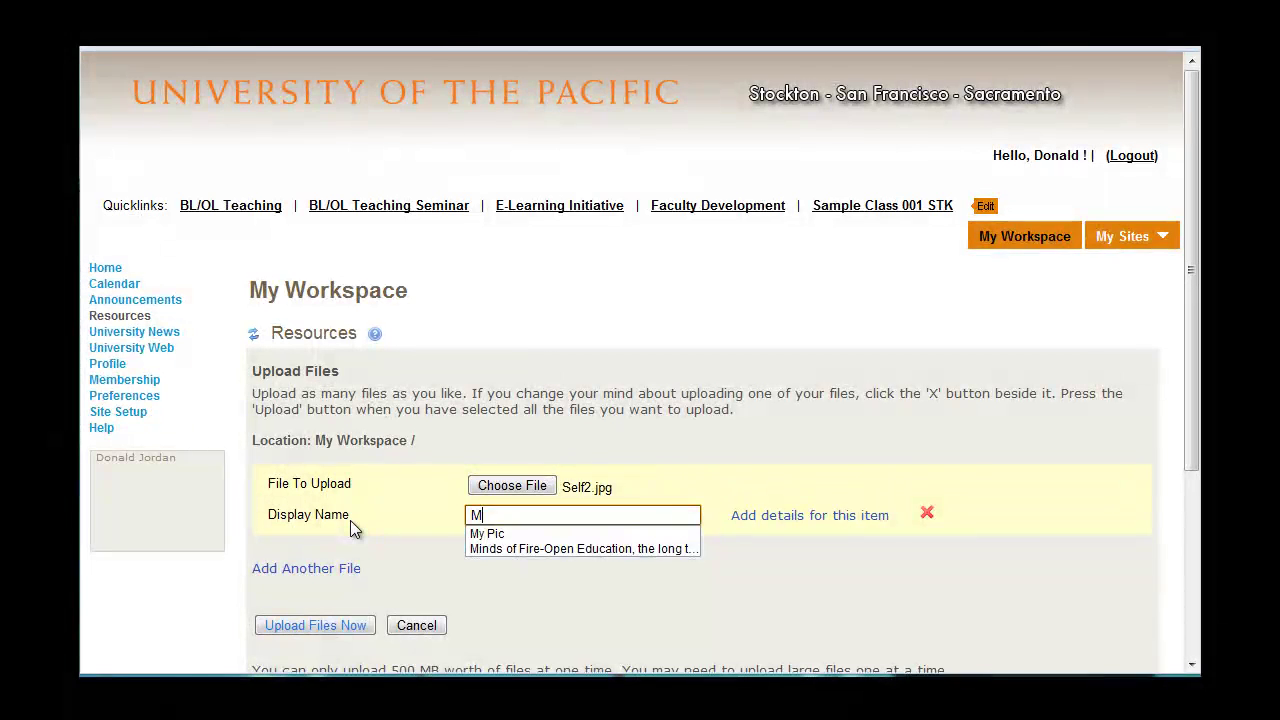
text(y Pic)
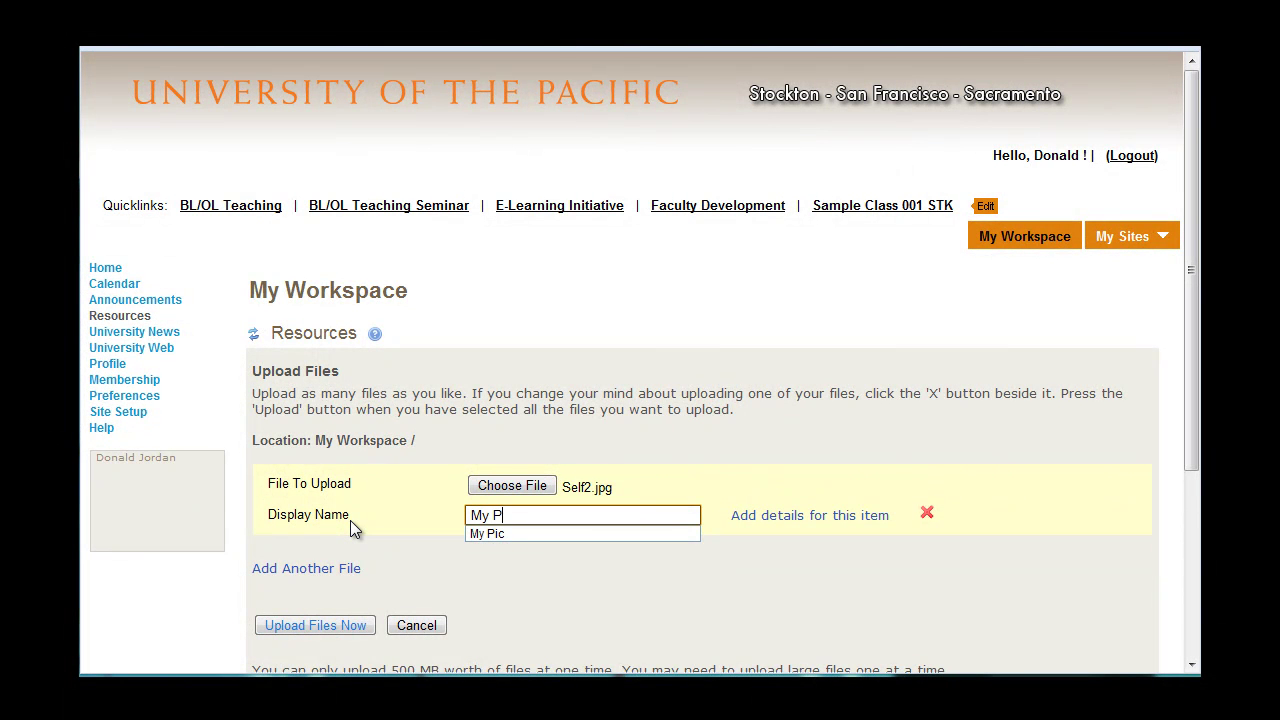
click(330, 625)
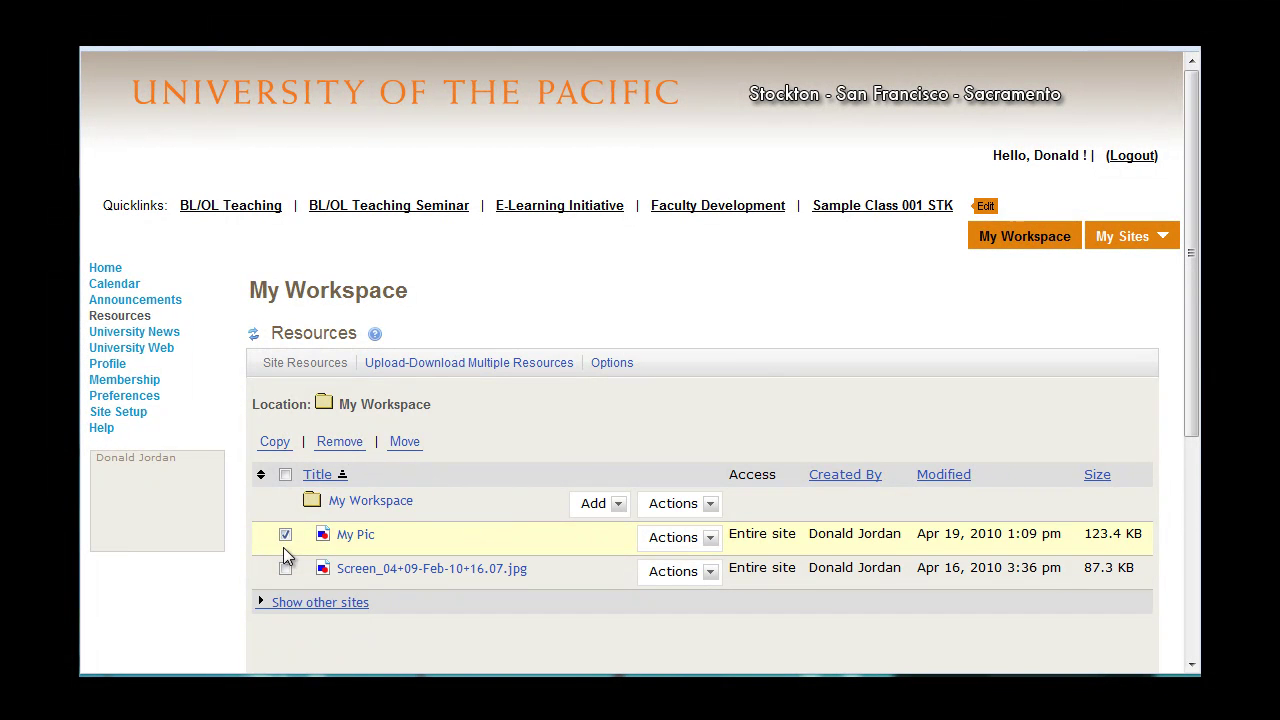
Edit the details of the My Pic resource and save them with Update.
click(678, 540)
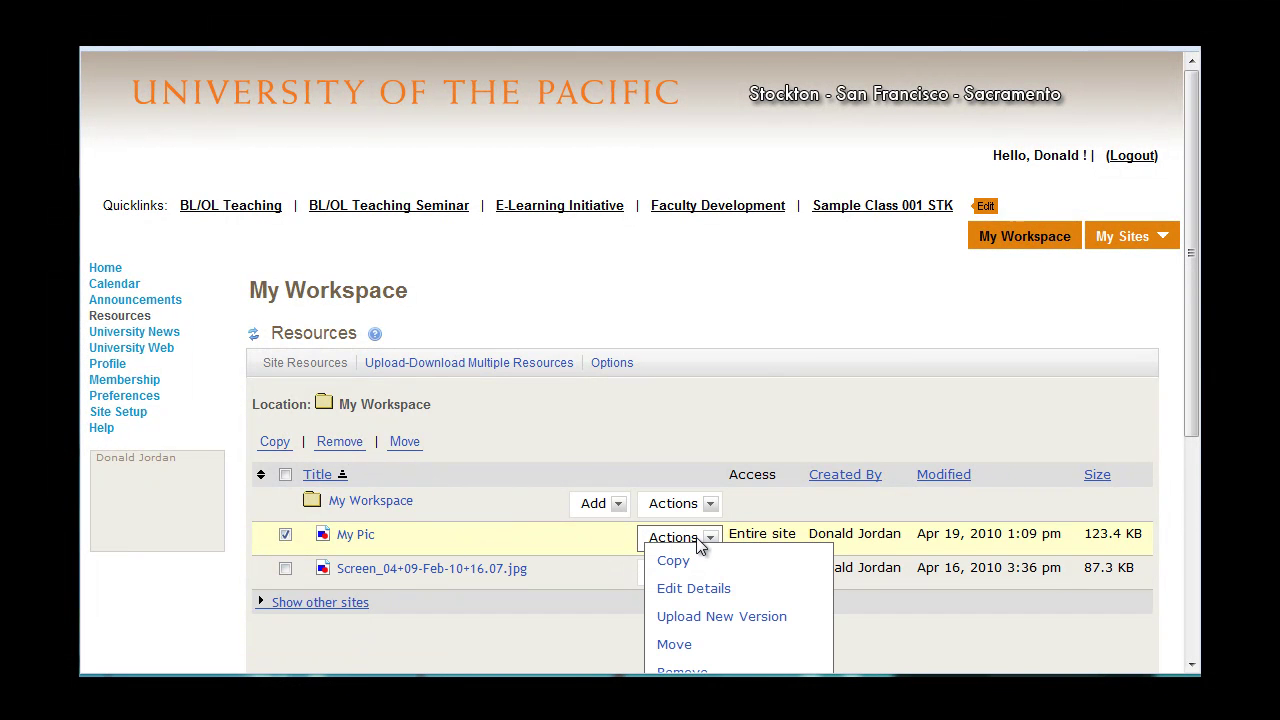
click(699, 590)
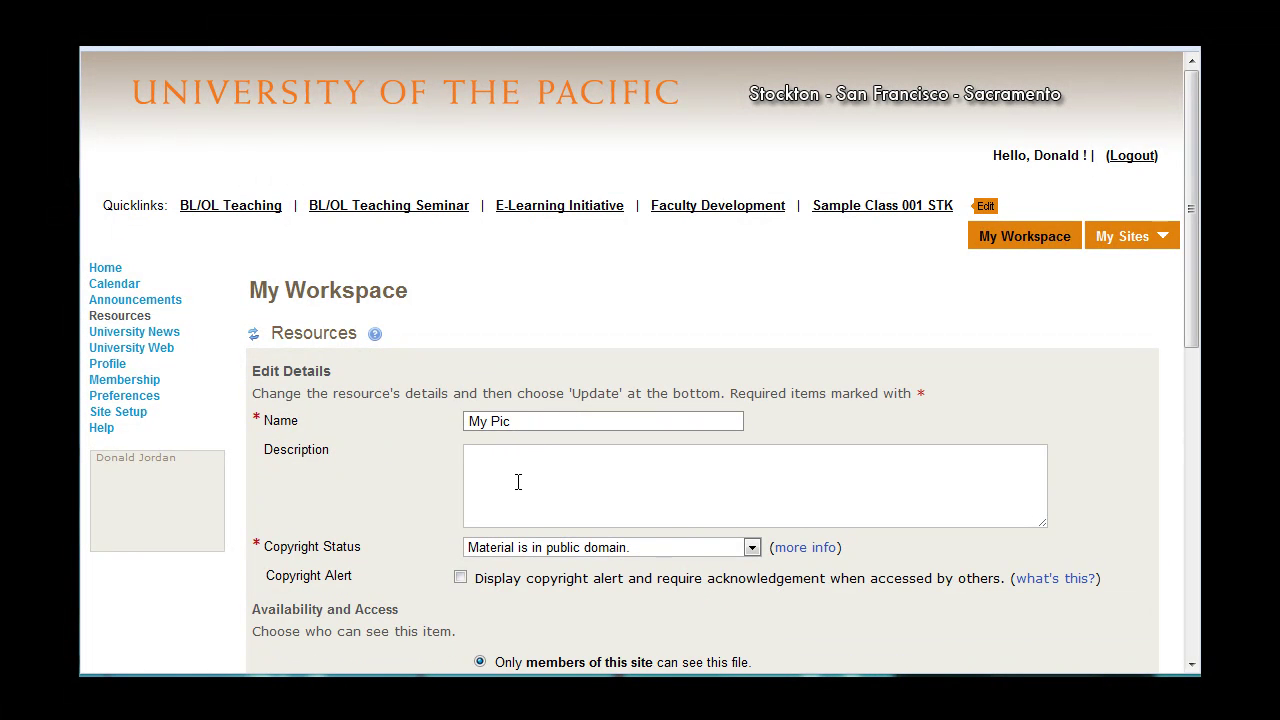
scroll(537, 480, down, 1)
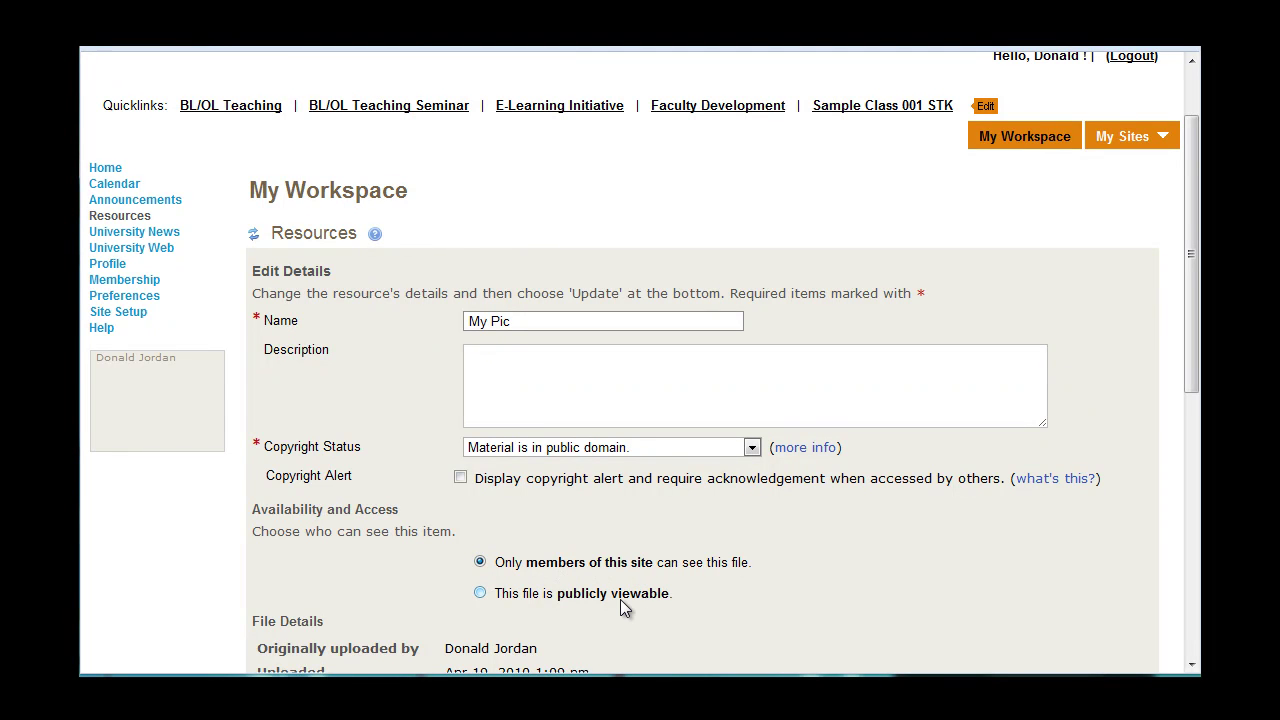
scroll(620, 603, down, 3)
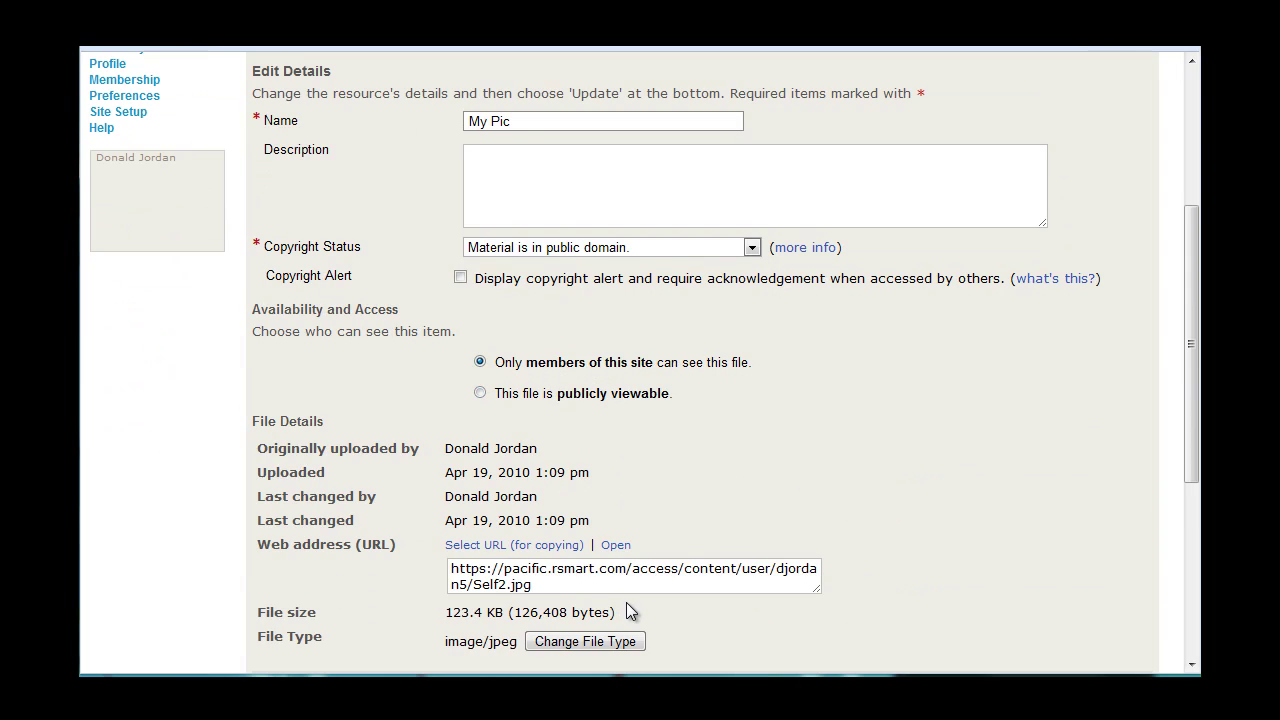
scroll(420, 550, down, 1)
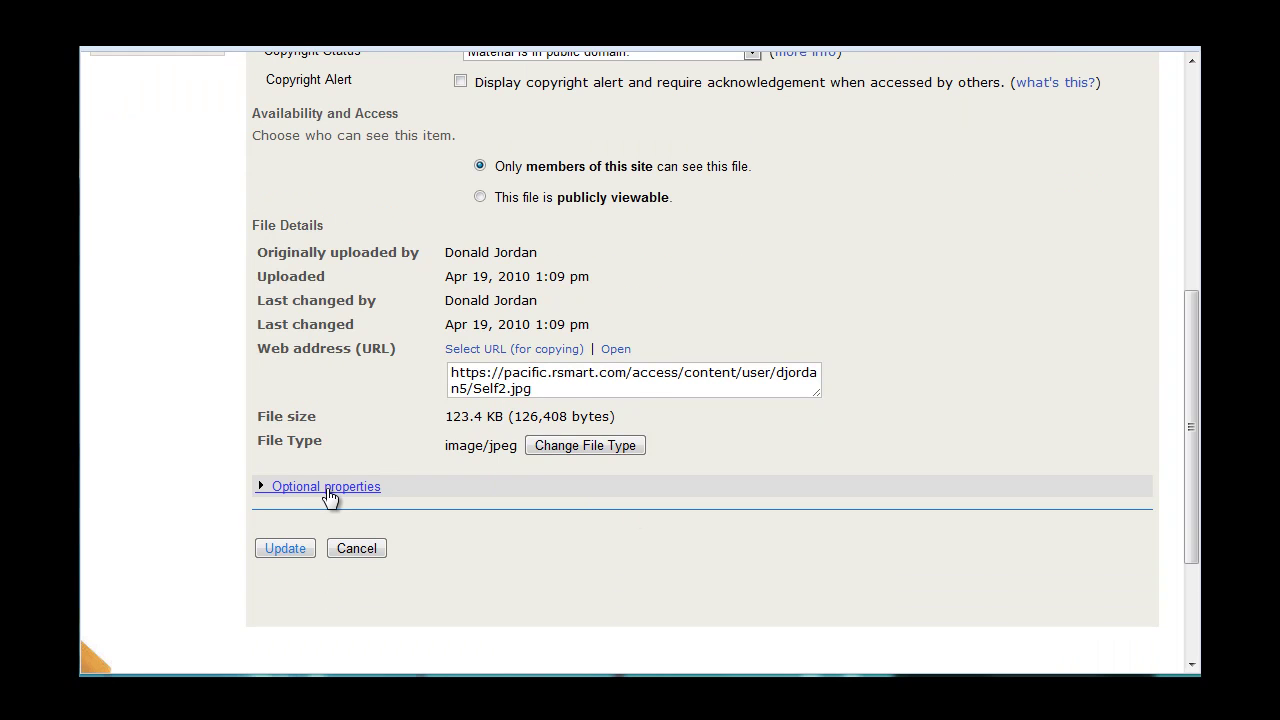
scroll(300, 490, up, 2)
scroll(360, 475, down, 6)
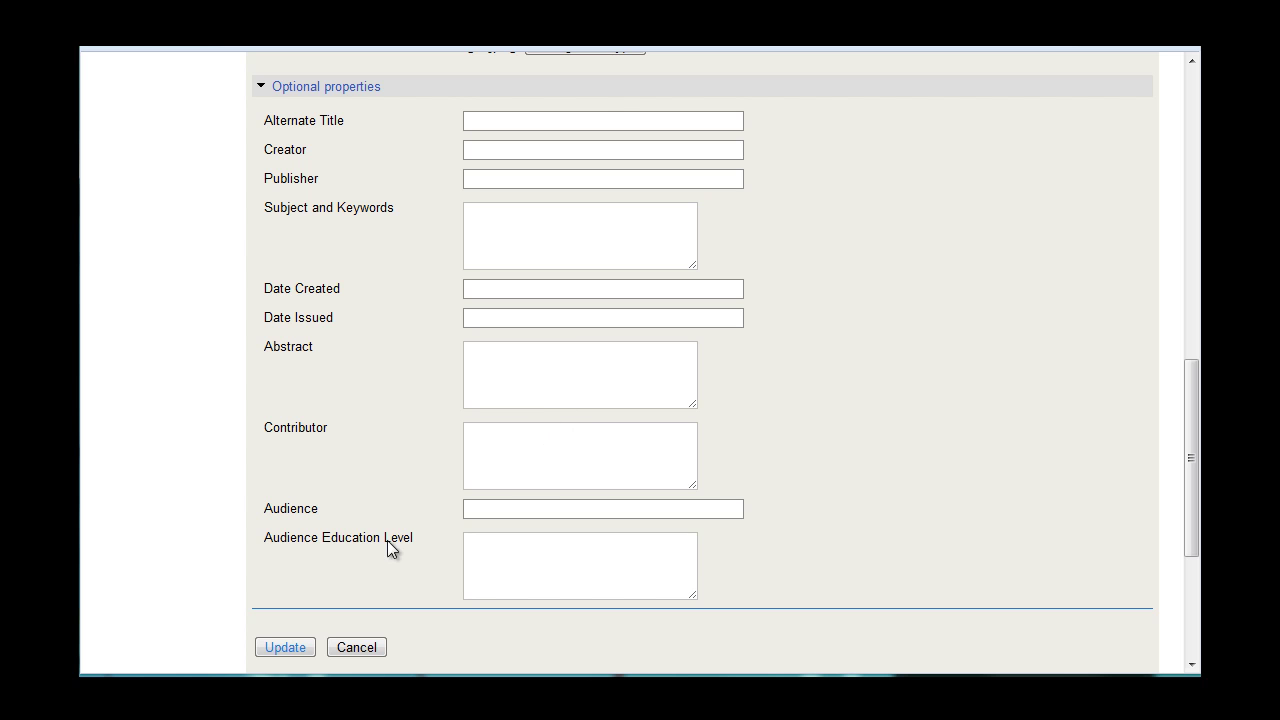
click(284, 648)
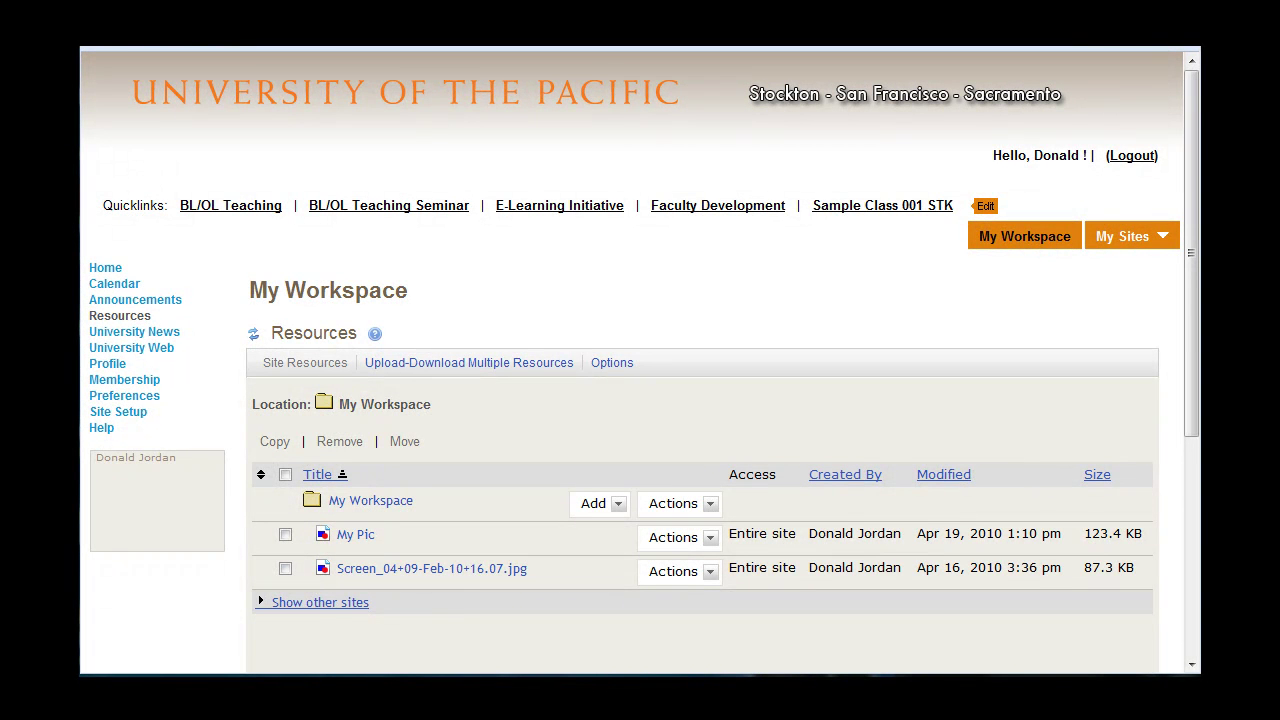
Open Profile, start Edit my Profile, and bring the Picture section into view.
click(112, 365)
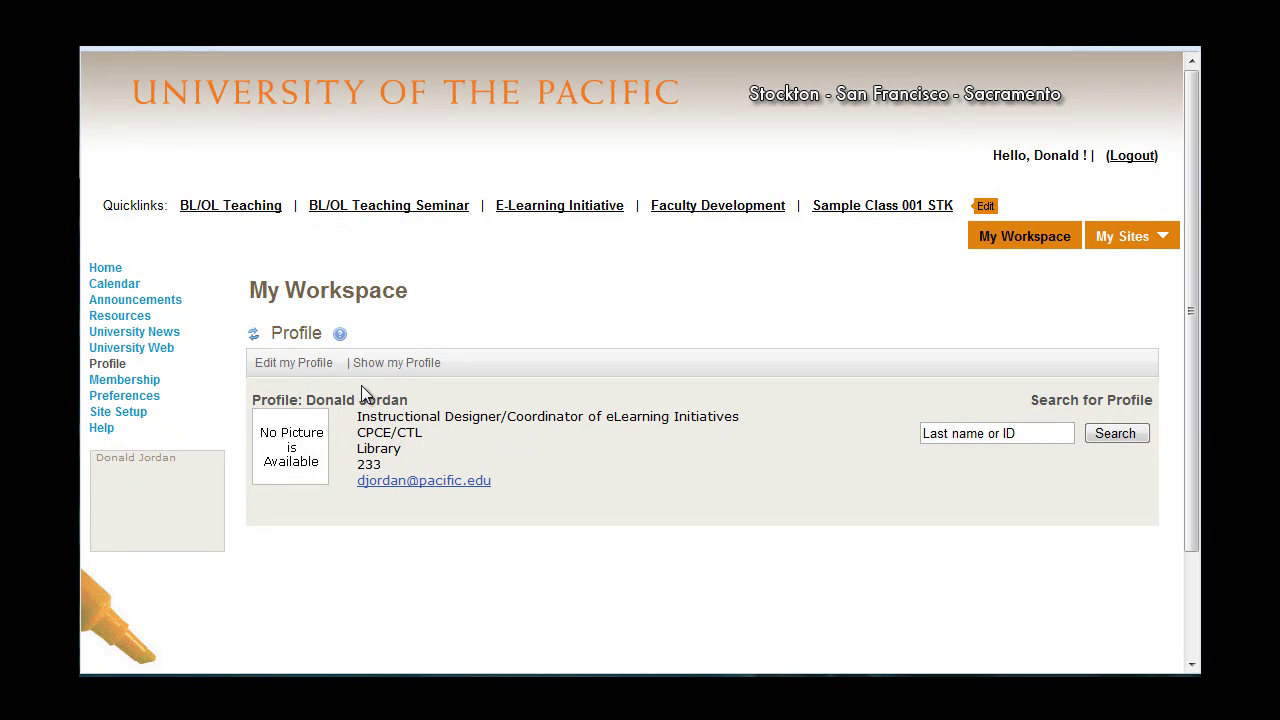
click(324, 360)
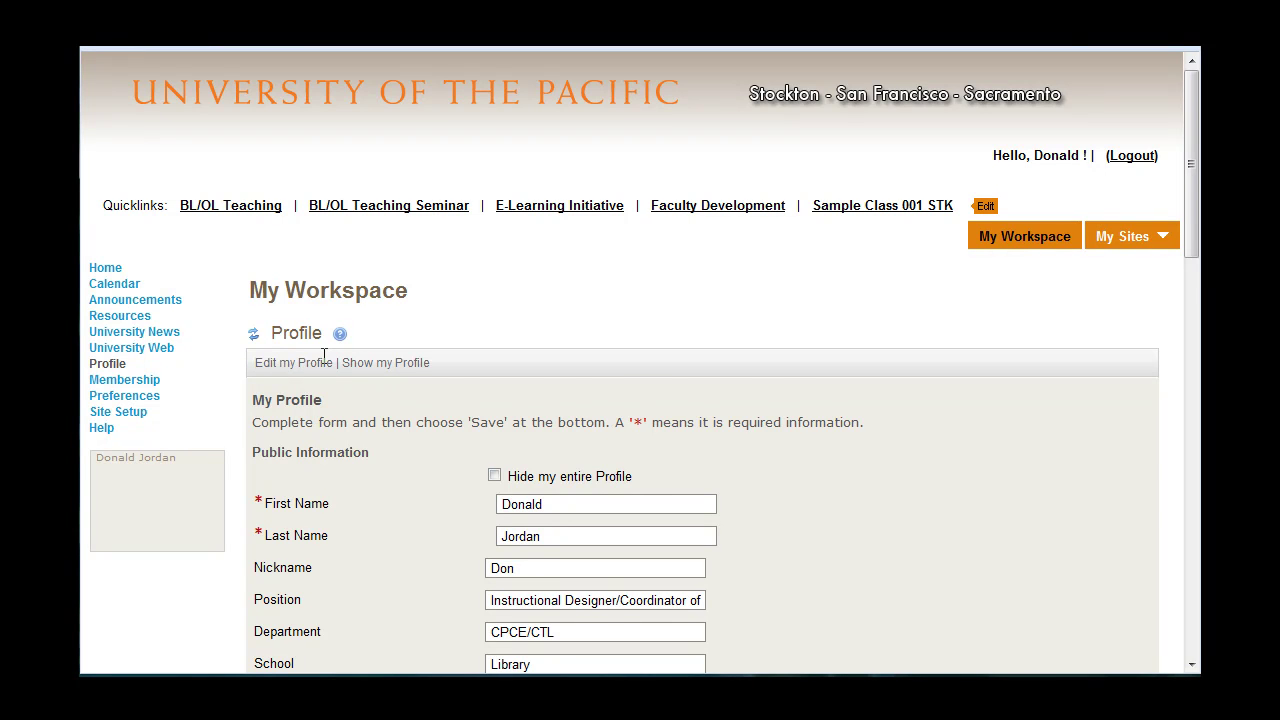
scroll(560, 397, down, 1)
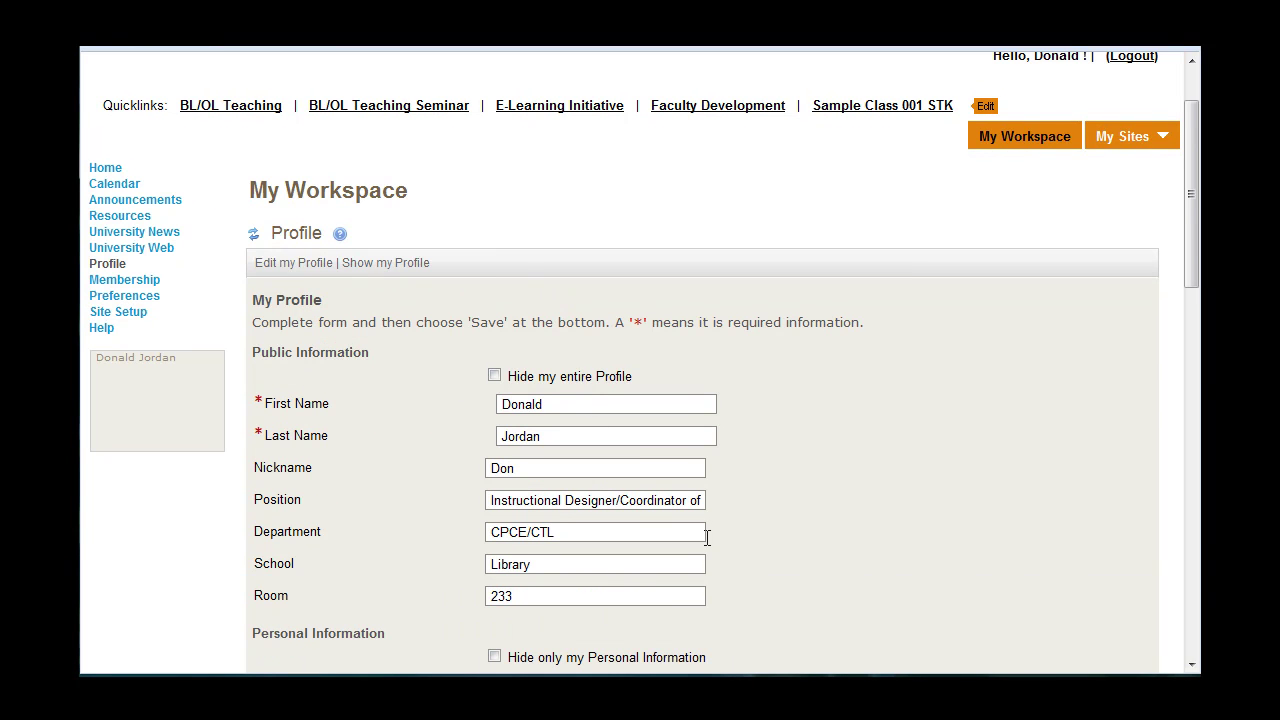
scroll(624, 509, down, 3)
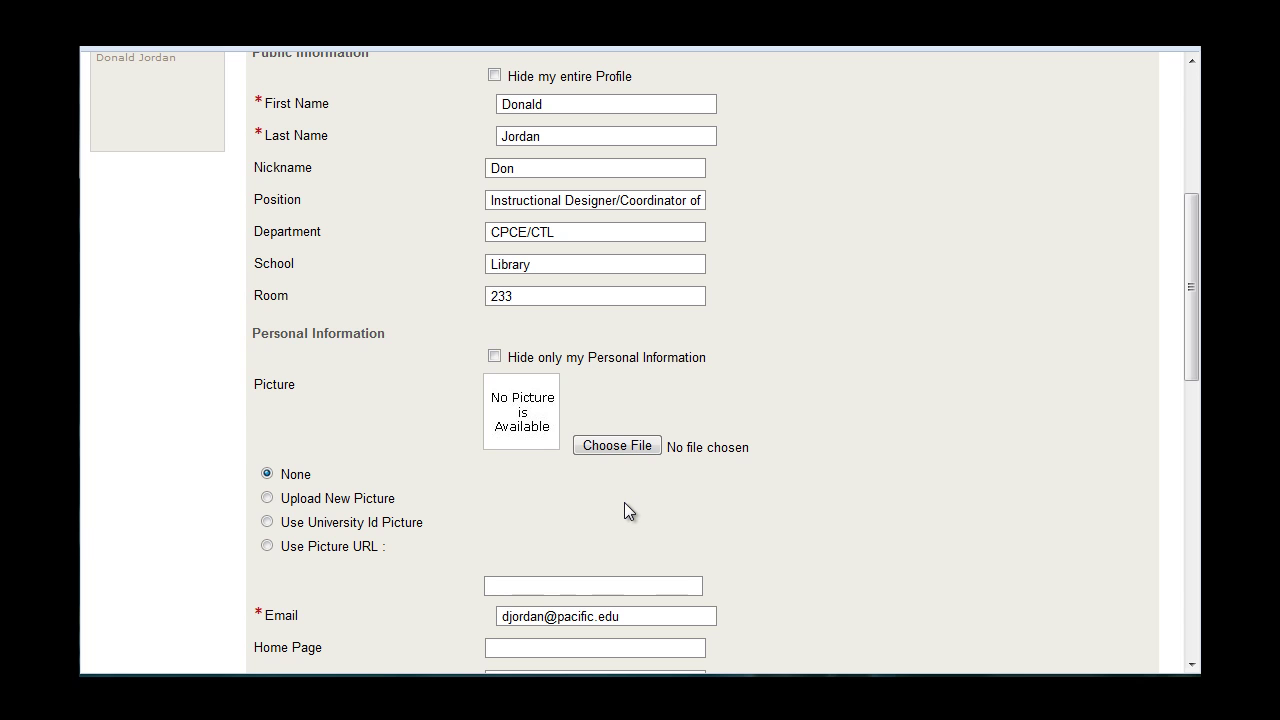
Choose Self2.jpg as the file and select Upload New Picture for the profile photo.
click(601, 447)
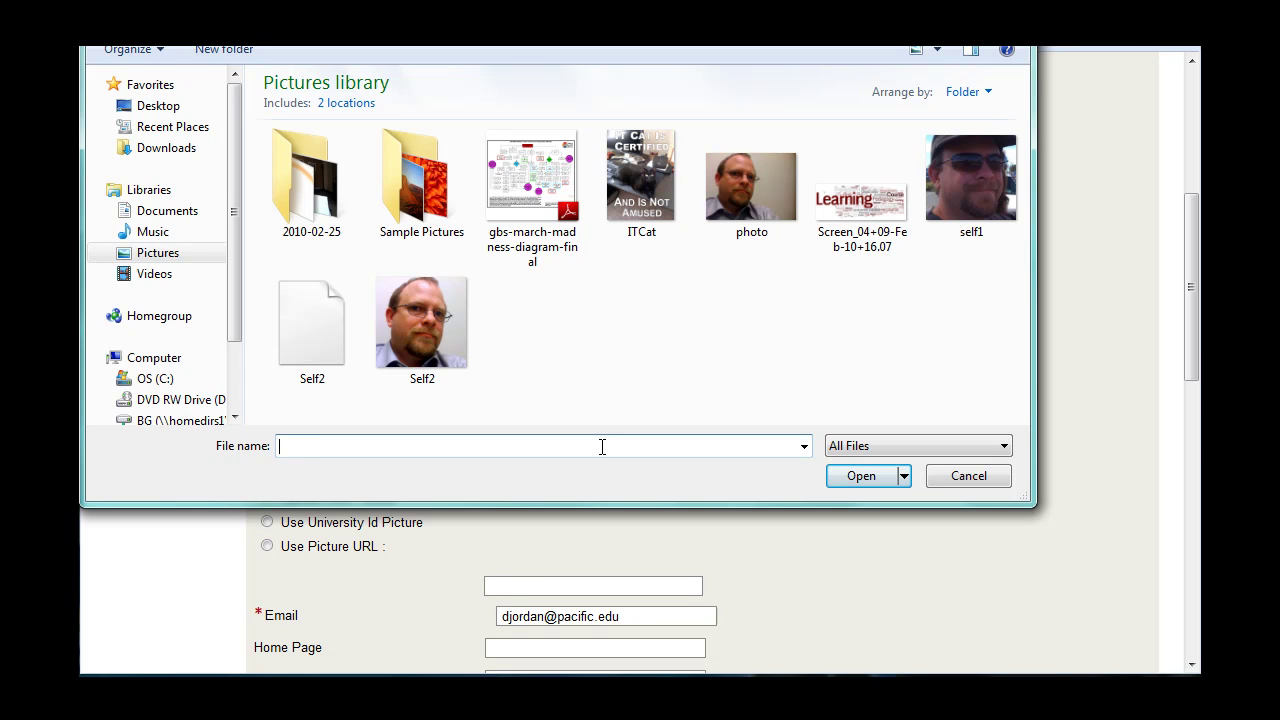
click(458, 332)
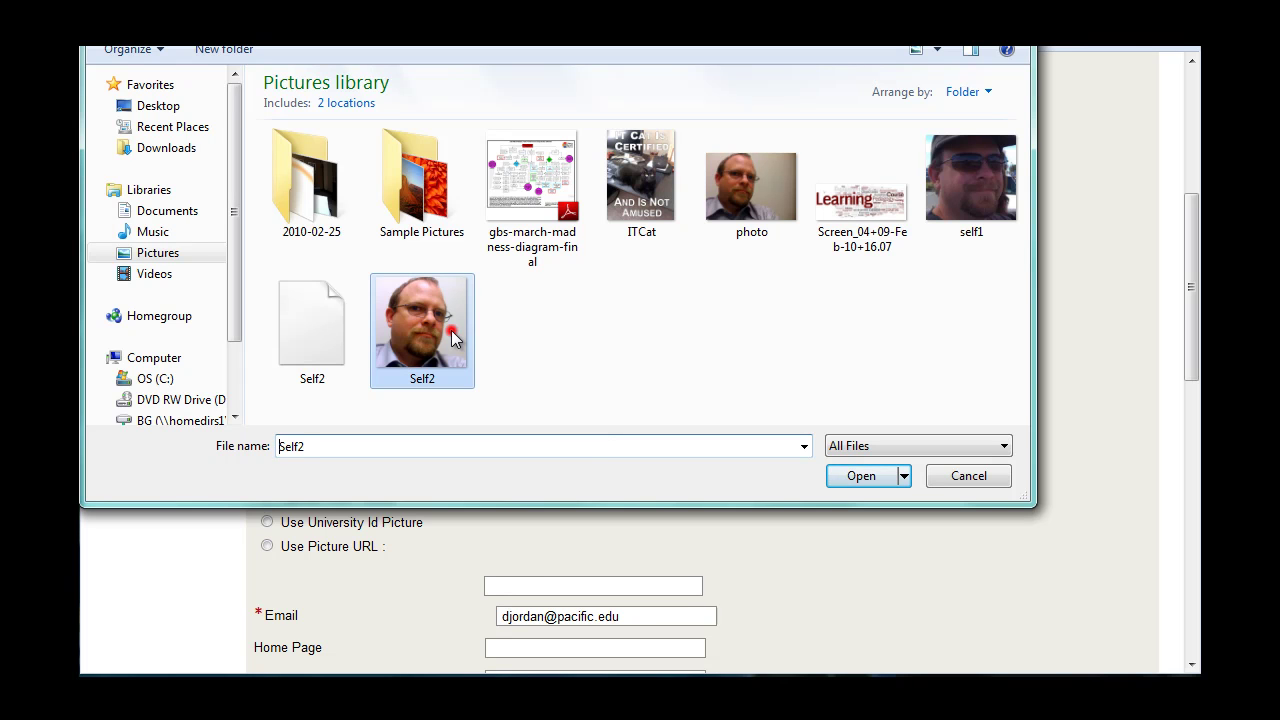
click(860, 477)
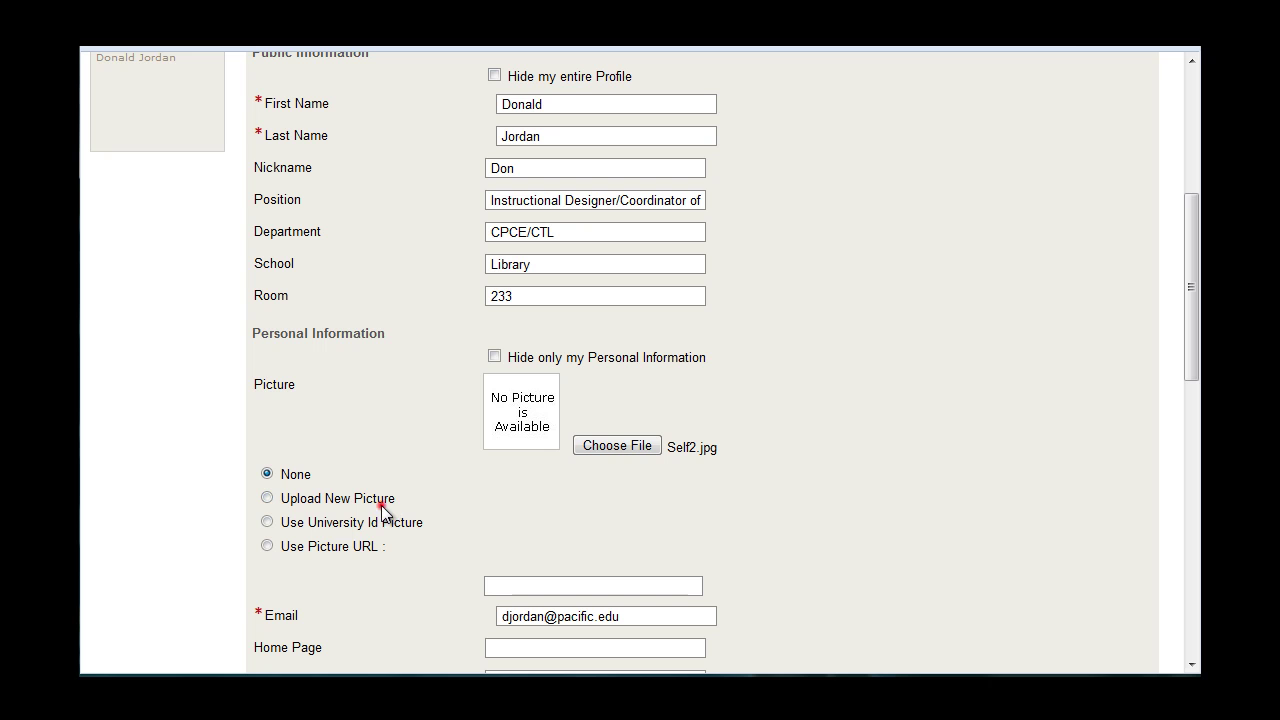
click(380, 502)
scroll(360, 480, down, 1)
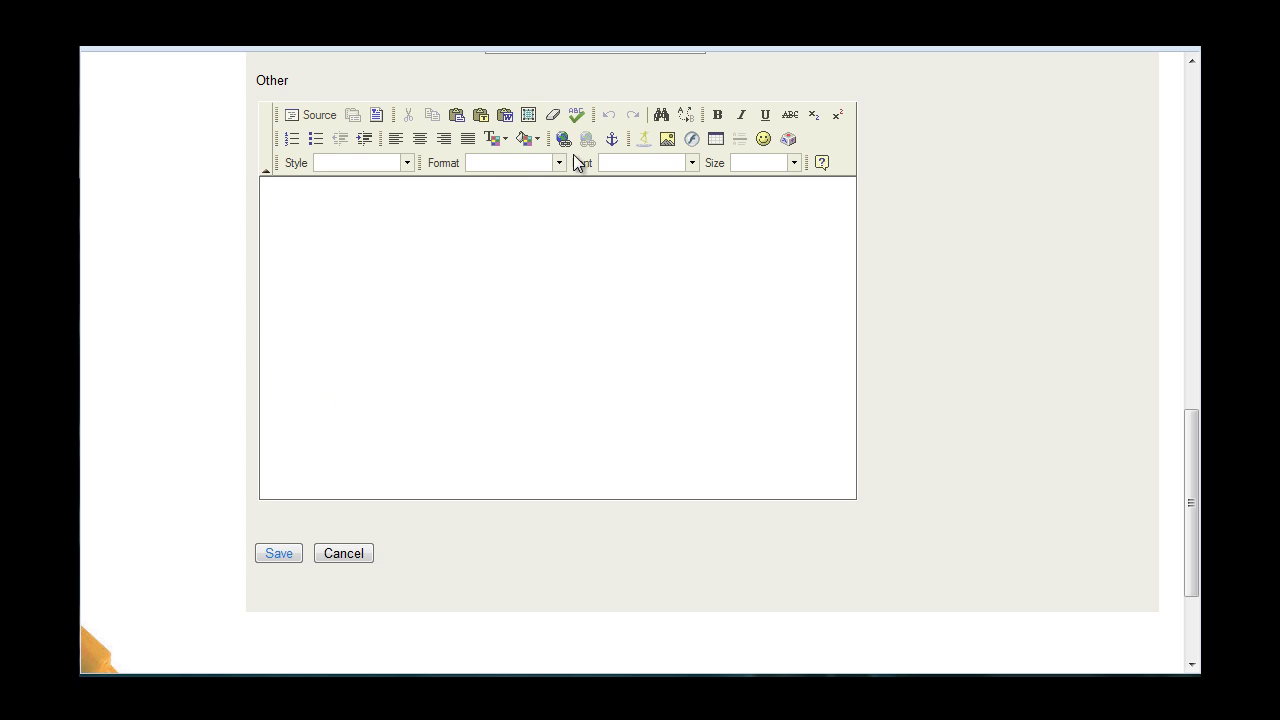
Insert Screen_04+09-Feb-10+16.07.jpg at width 300 into the Other field, then save the profile.
click(668, 140)
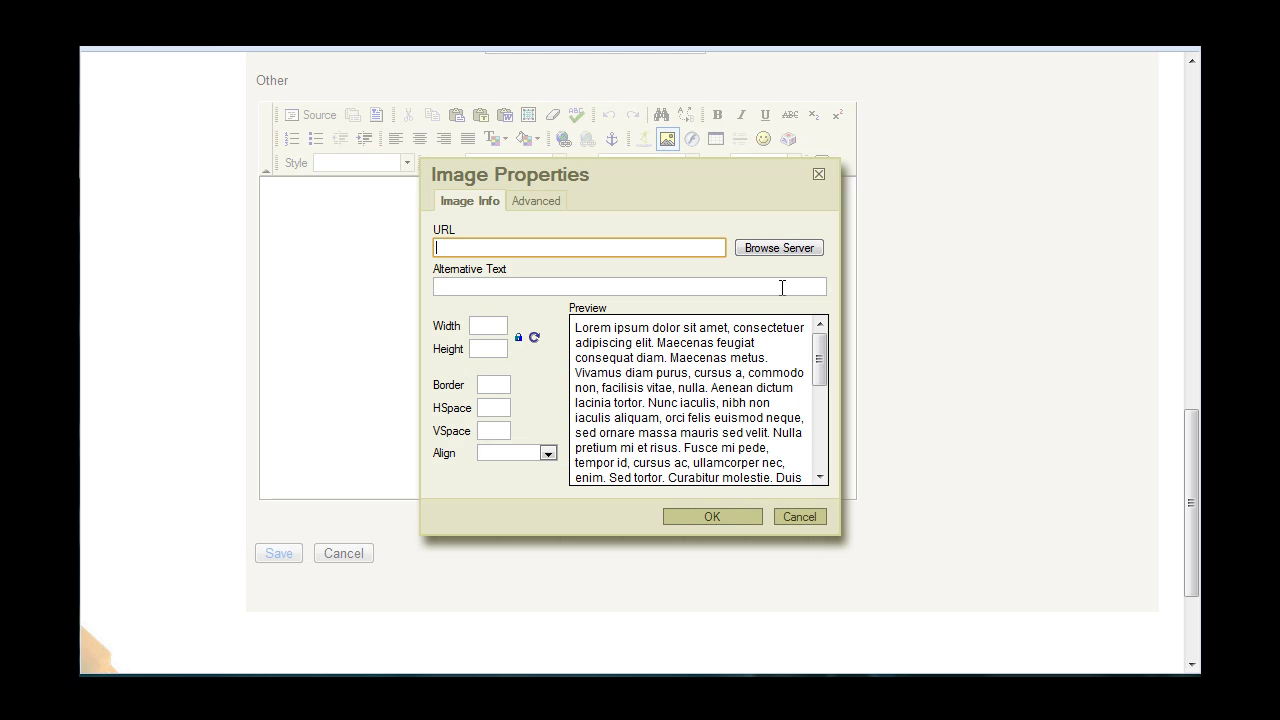
click(756, 252)
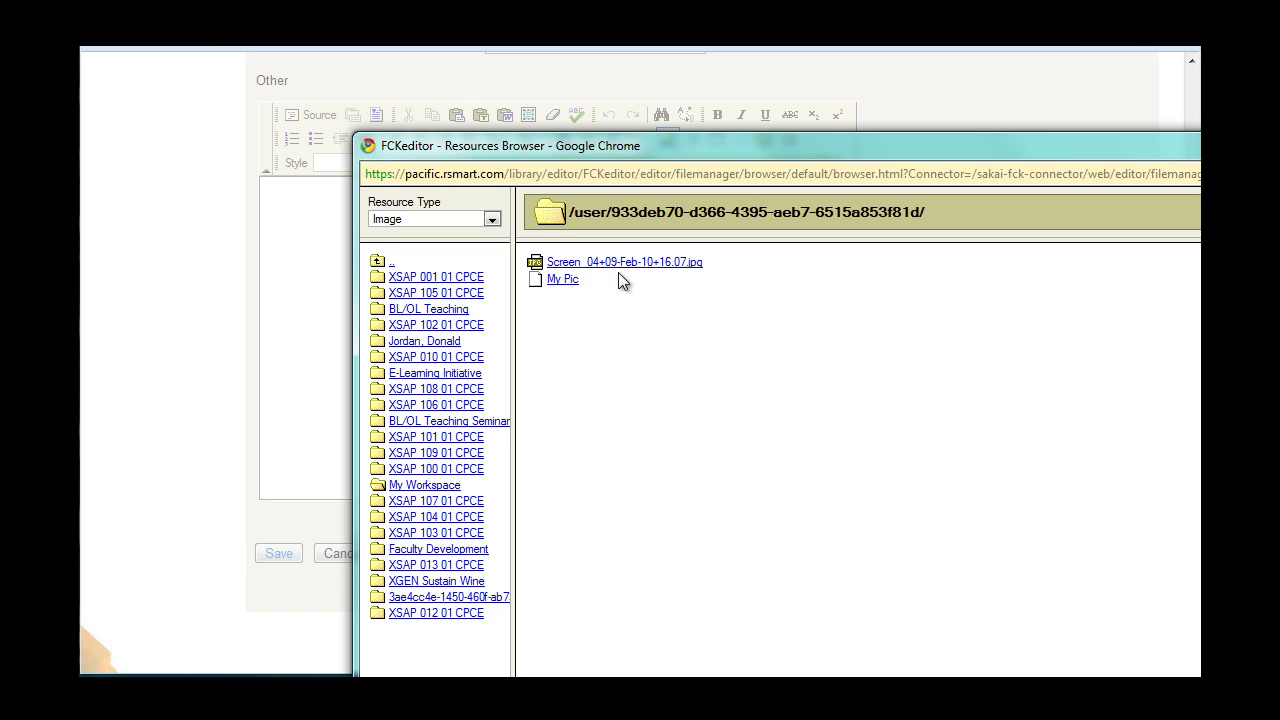
click(624, 263)
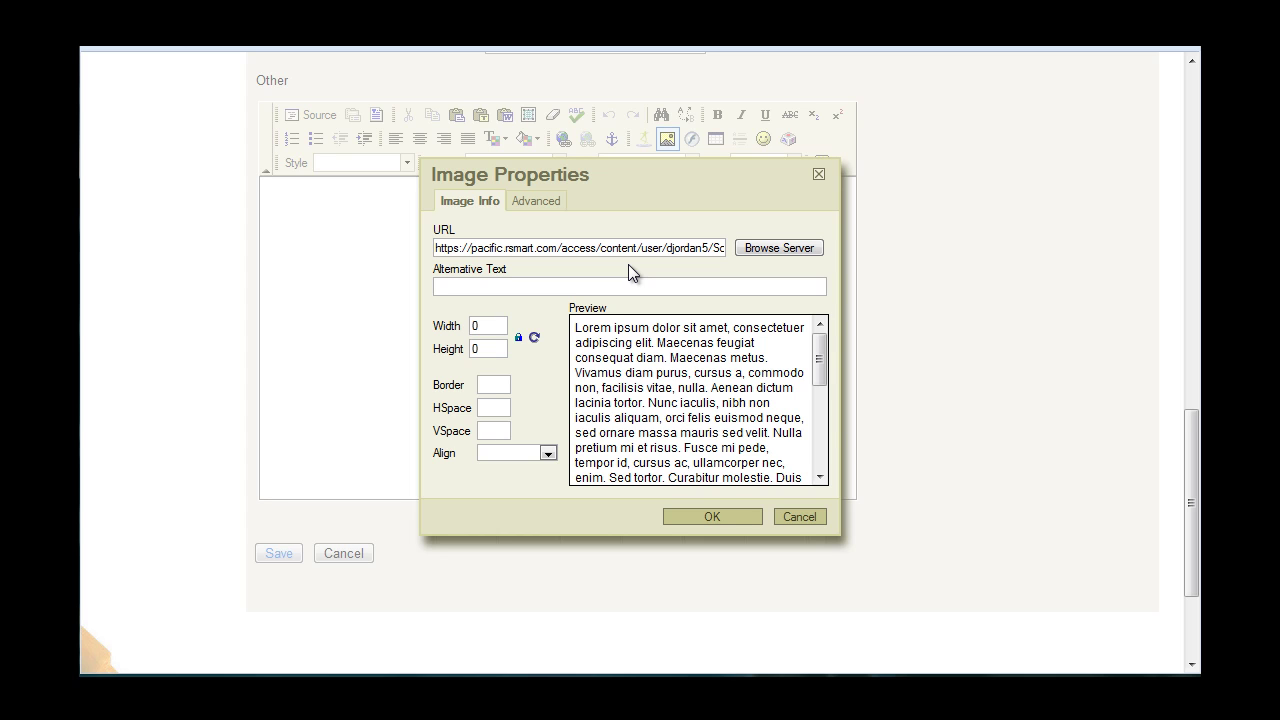
double_click(491, 330)
text(300)
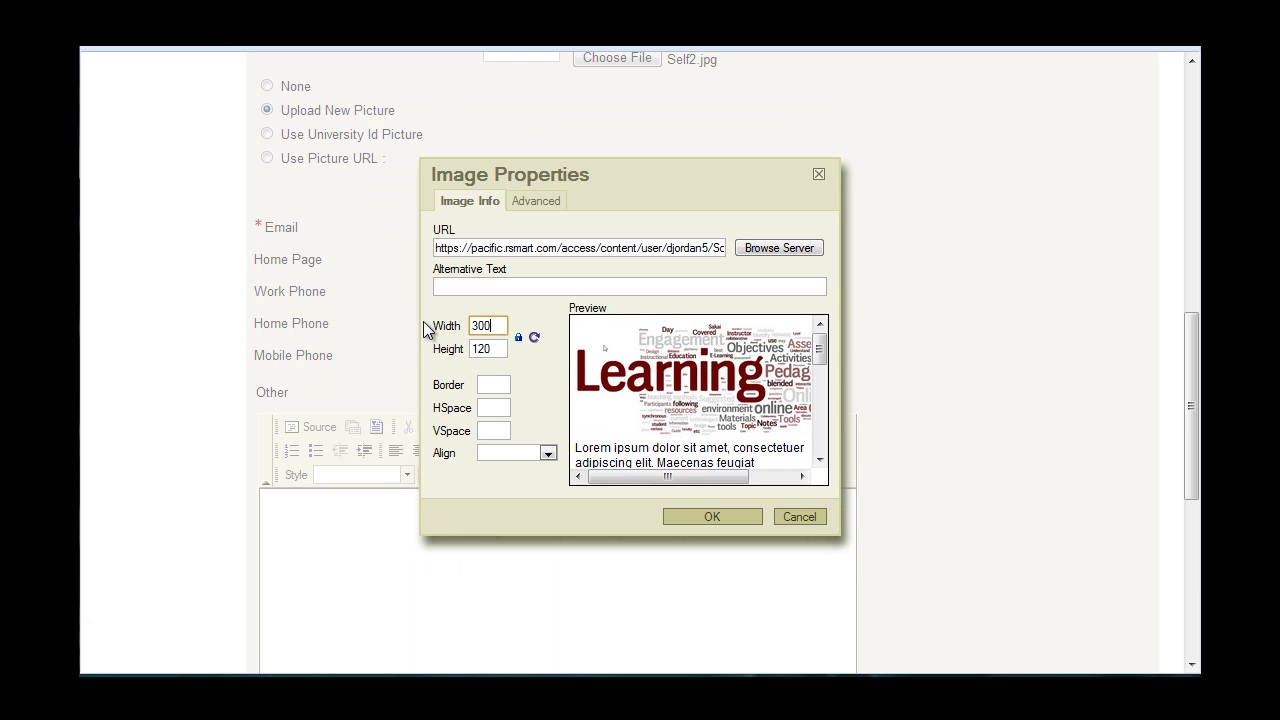
click(709, 513)
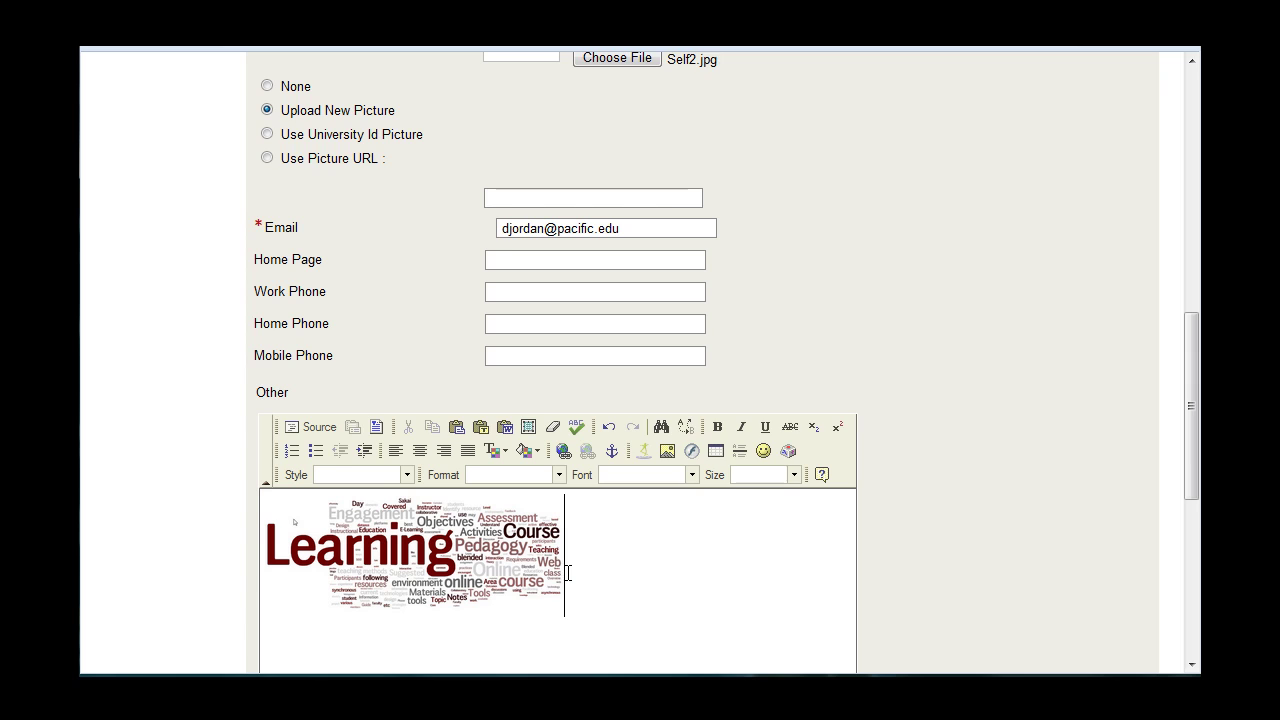
scroll(566, 571, down, 5)
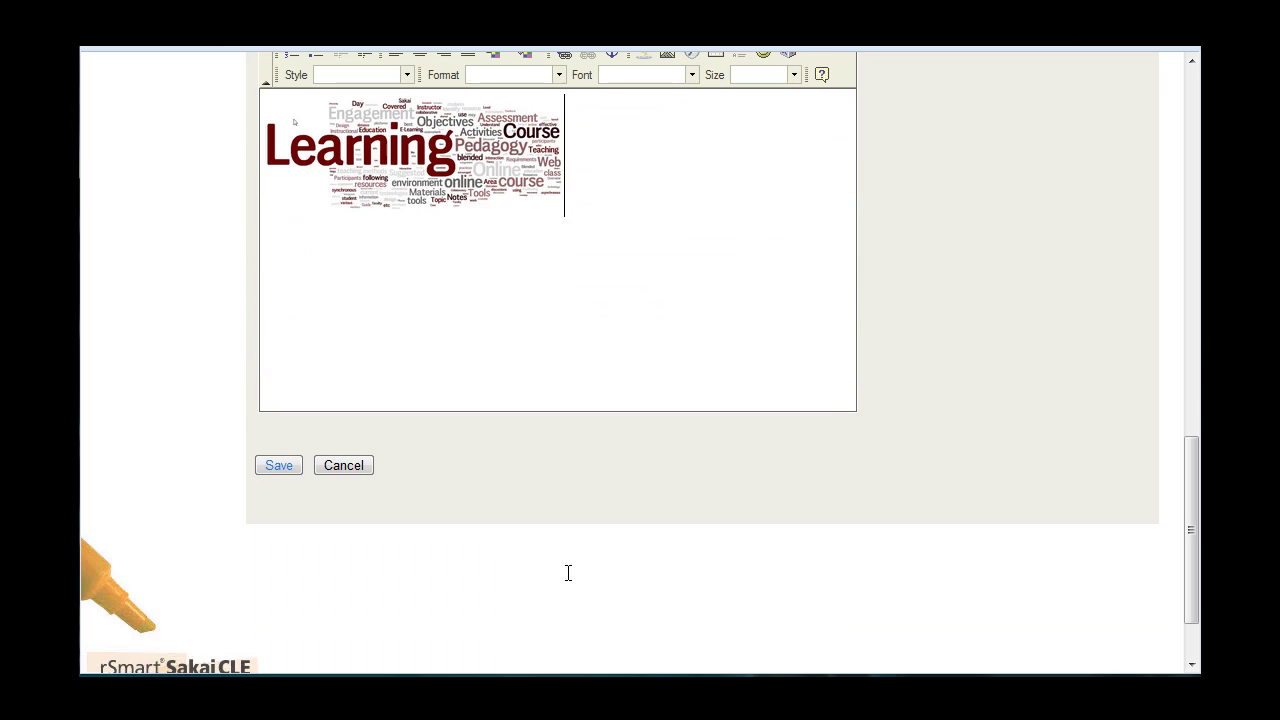
click(271, 472)
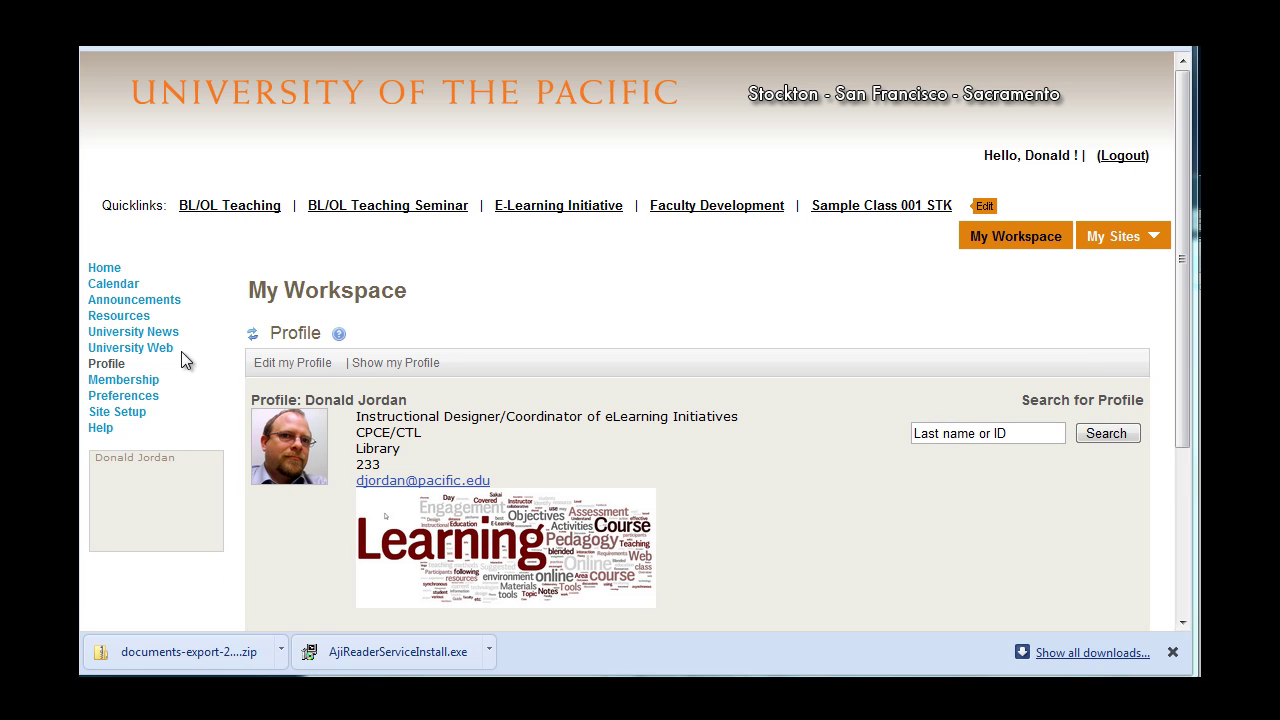
Review the 20 sites under Membership's My Current Sites, then go to Preferences.
click(134, 382)
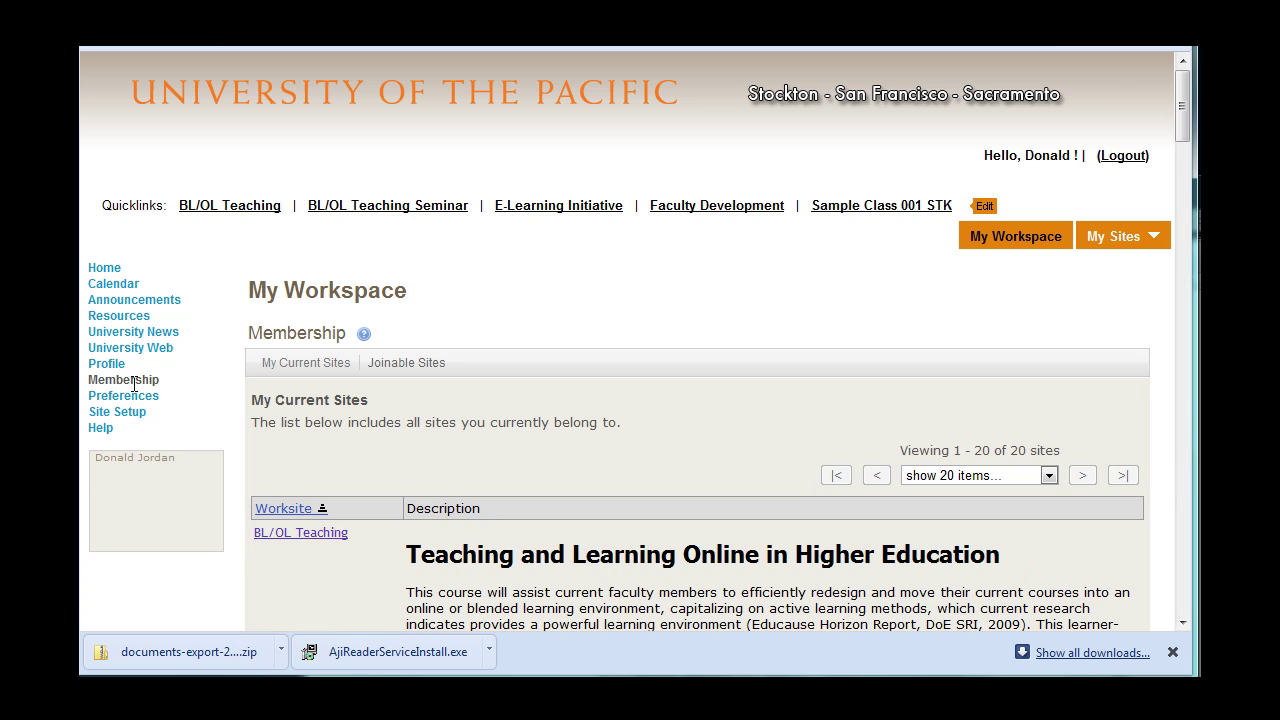
scroll(565, 482, down, 10)
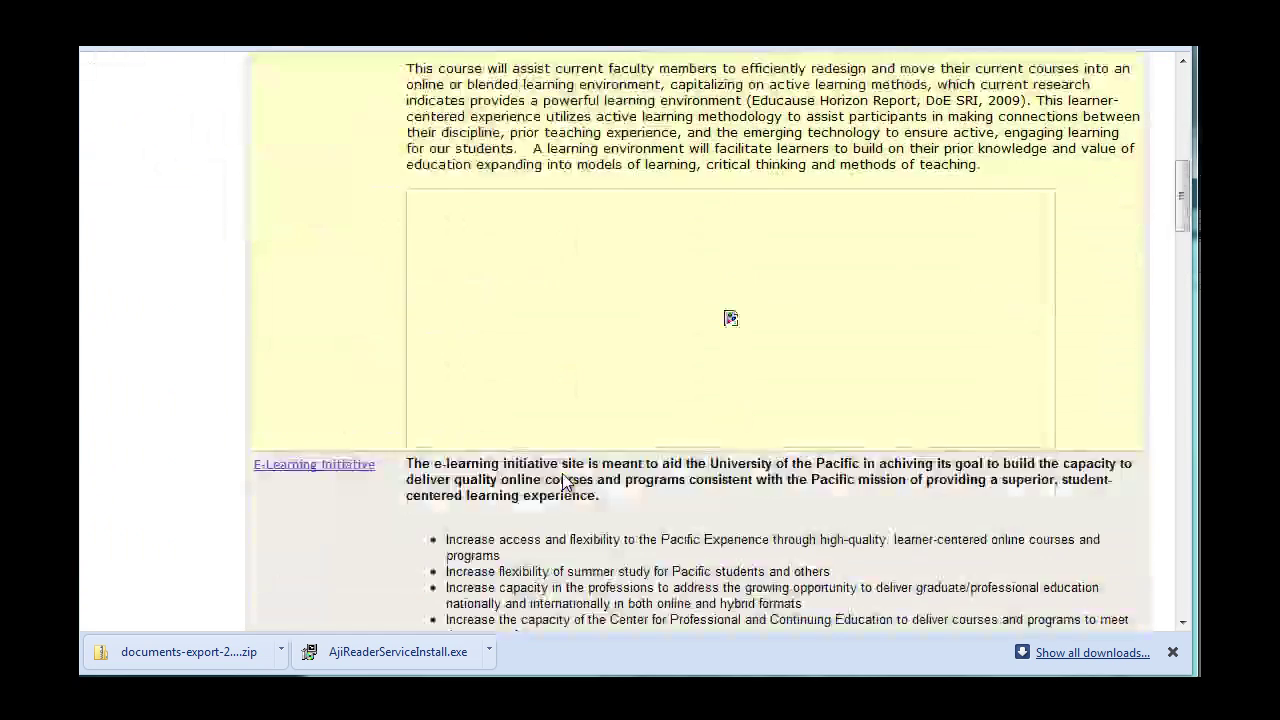
scroll(565, 482, up, 10)
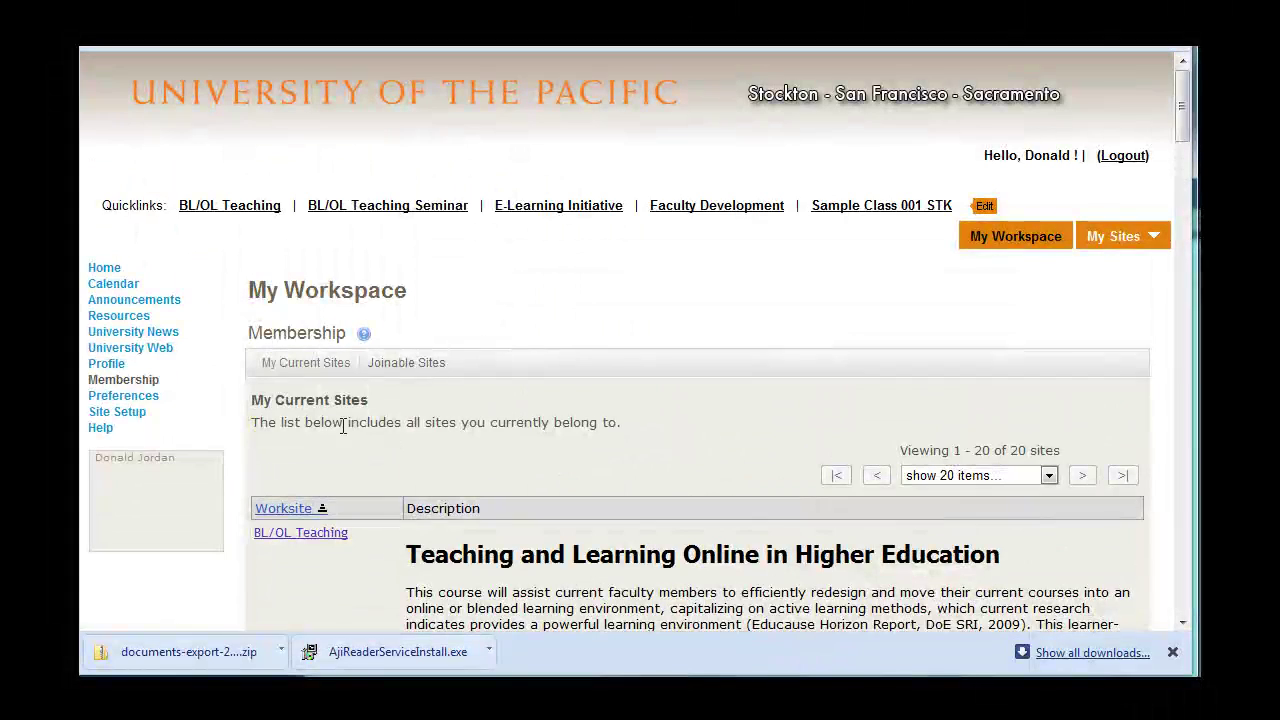
click(140, 401)
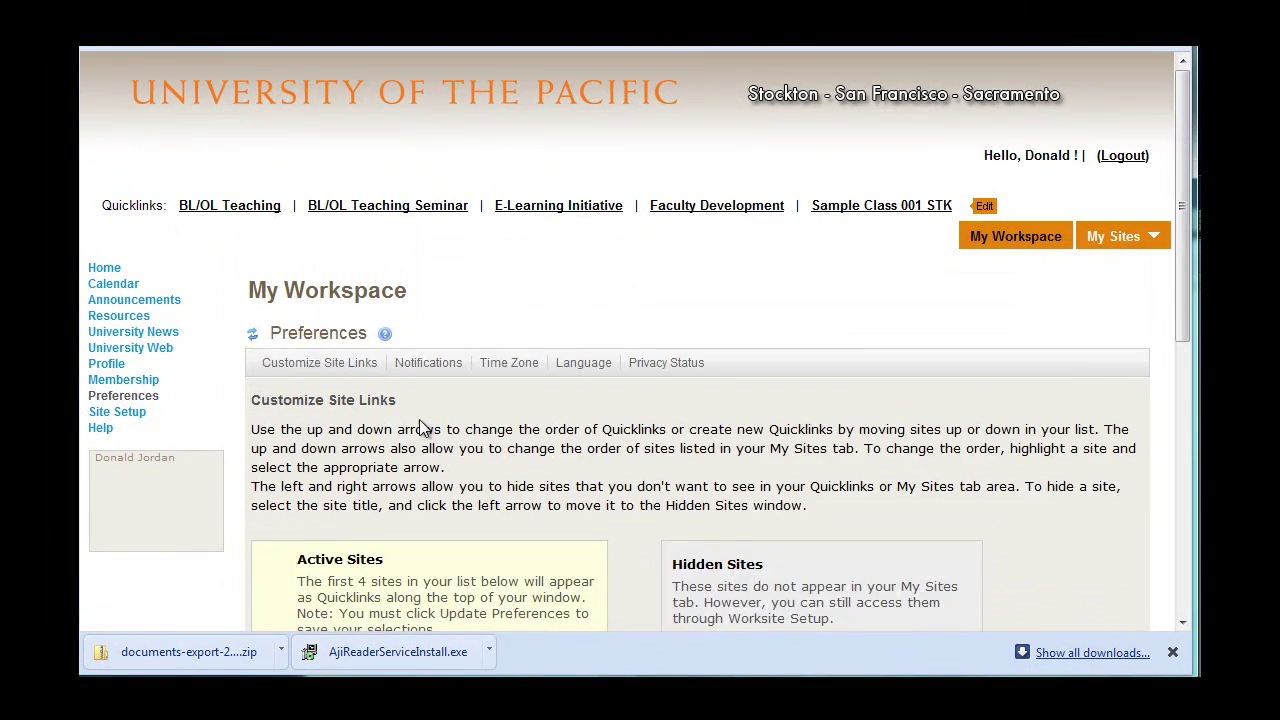
Move the Faculty Development site to Hidden Sites.
scroll(430, 424, down, 2)
scroll(432, 424, down, 1)
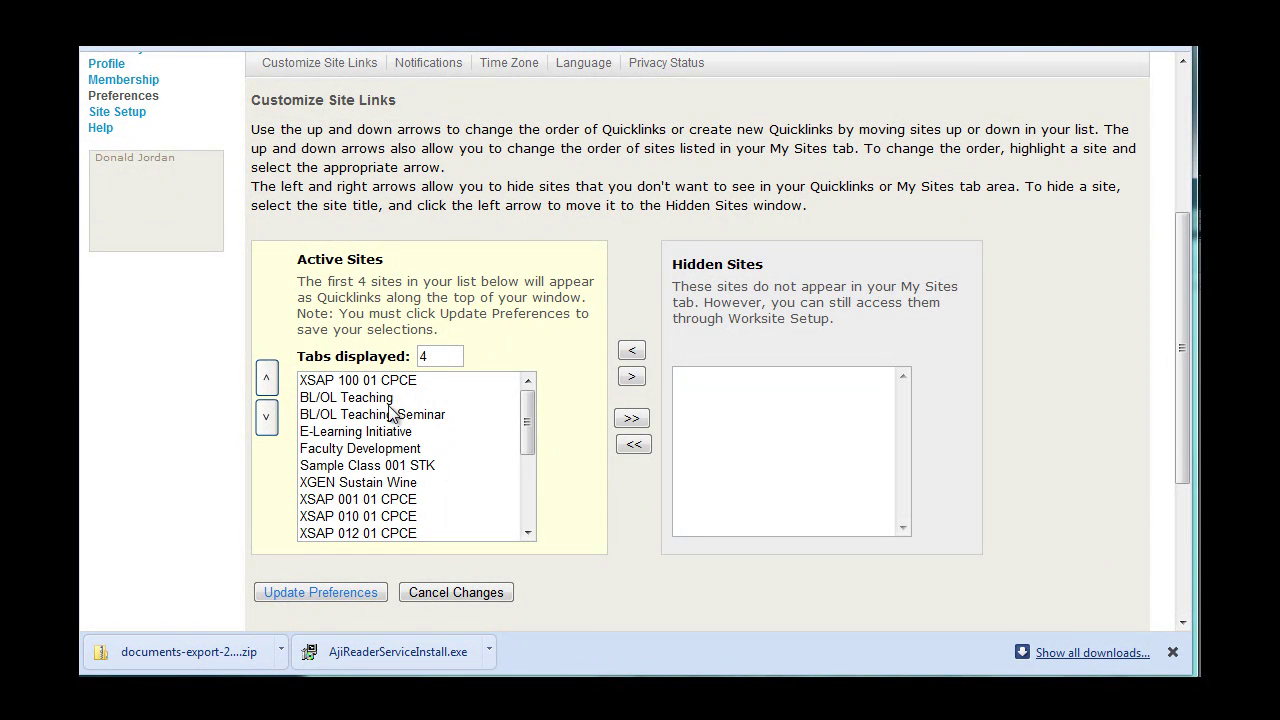
click(390, 450)
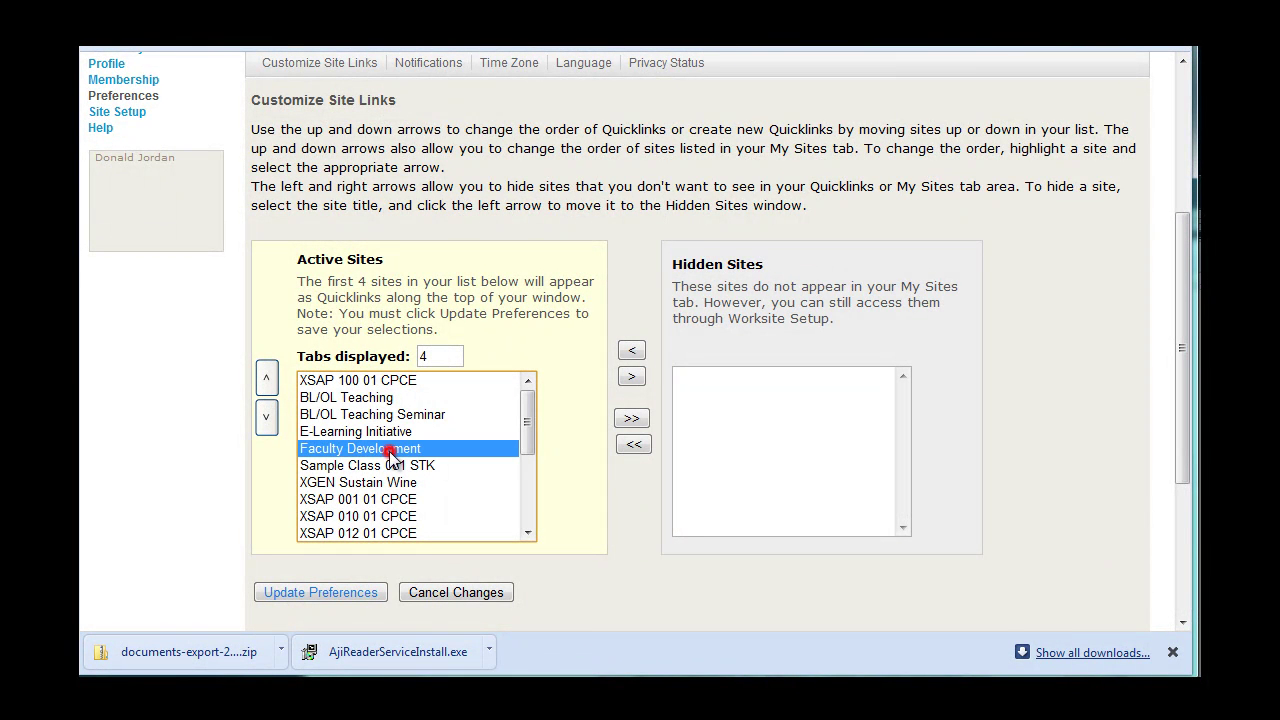
click(631, 377)
Hide the seven XSAP sites from XSAP 001 01 CPCE through XSAP 103 01 CPCE.
scroll(432, 368, down, 4)
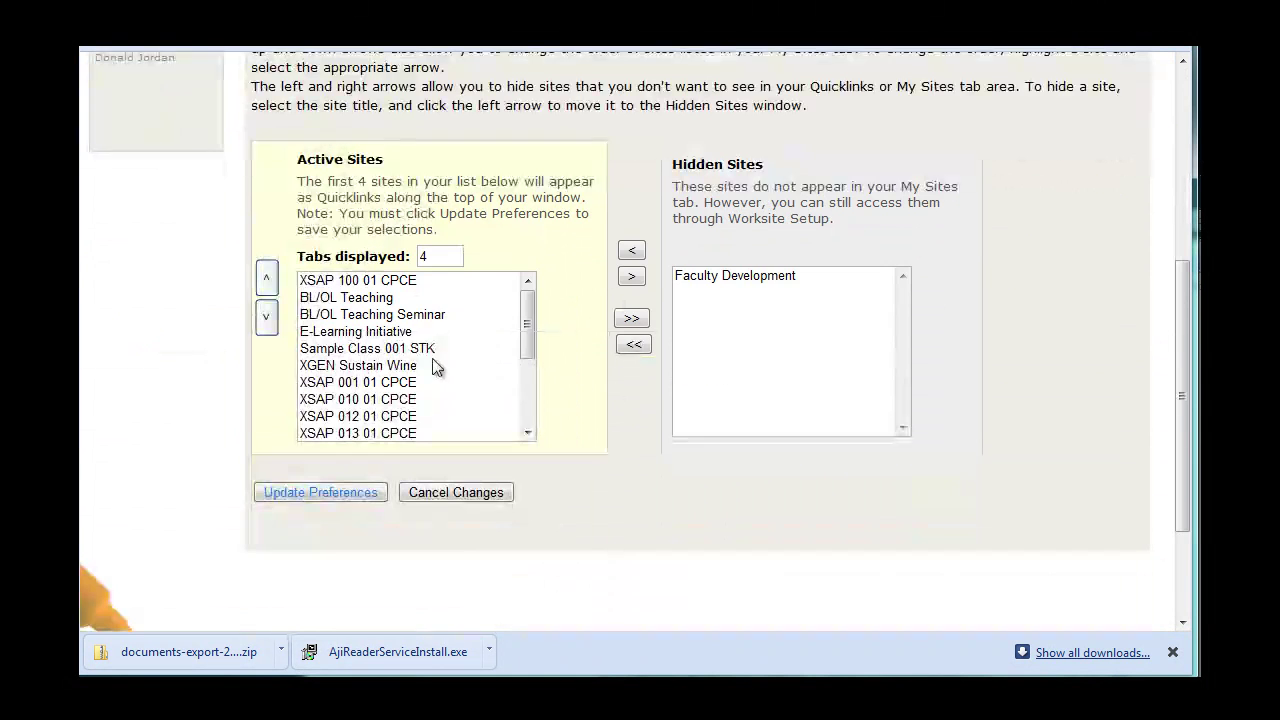
scroll(417, 350, down, 2)
scroll(408, 335, up, 2)
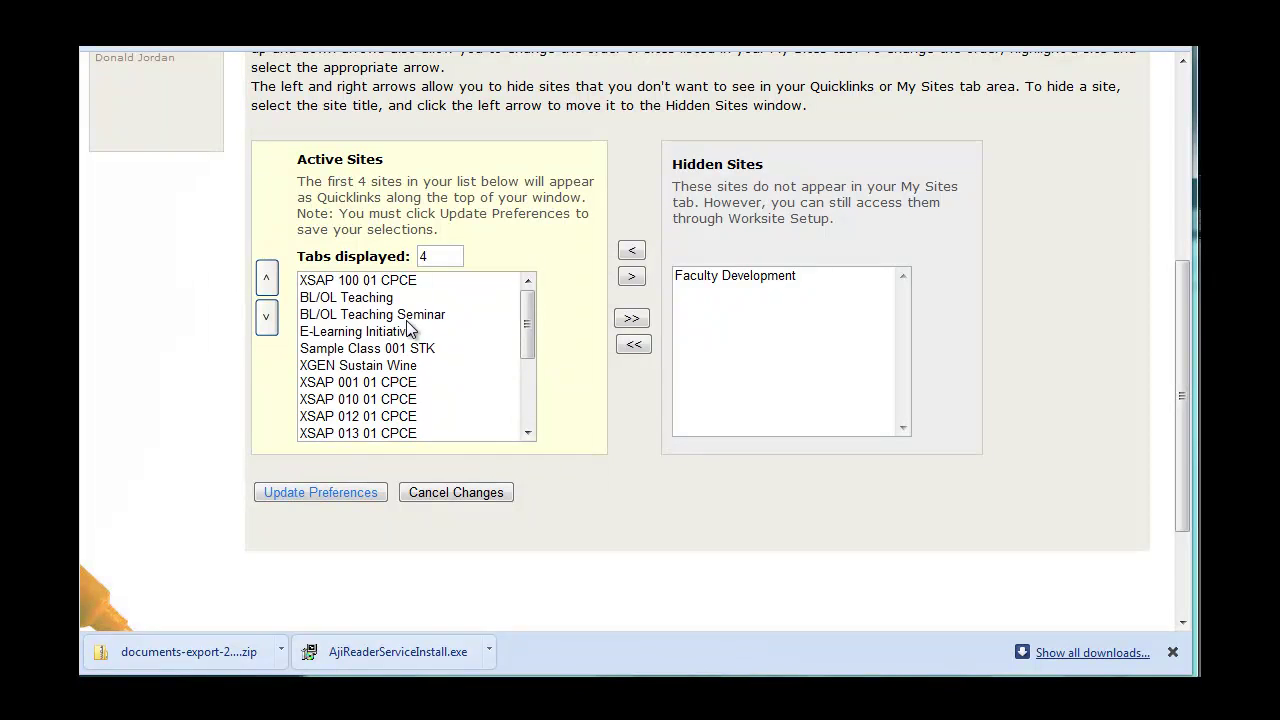
click(414, 382)
shift+click(418, 388)
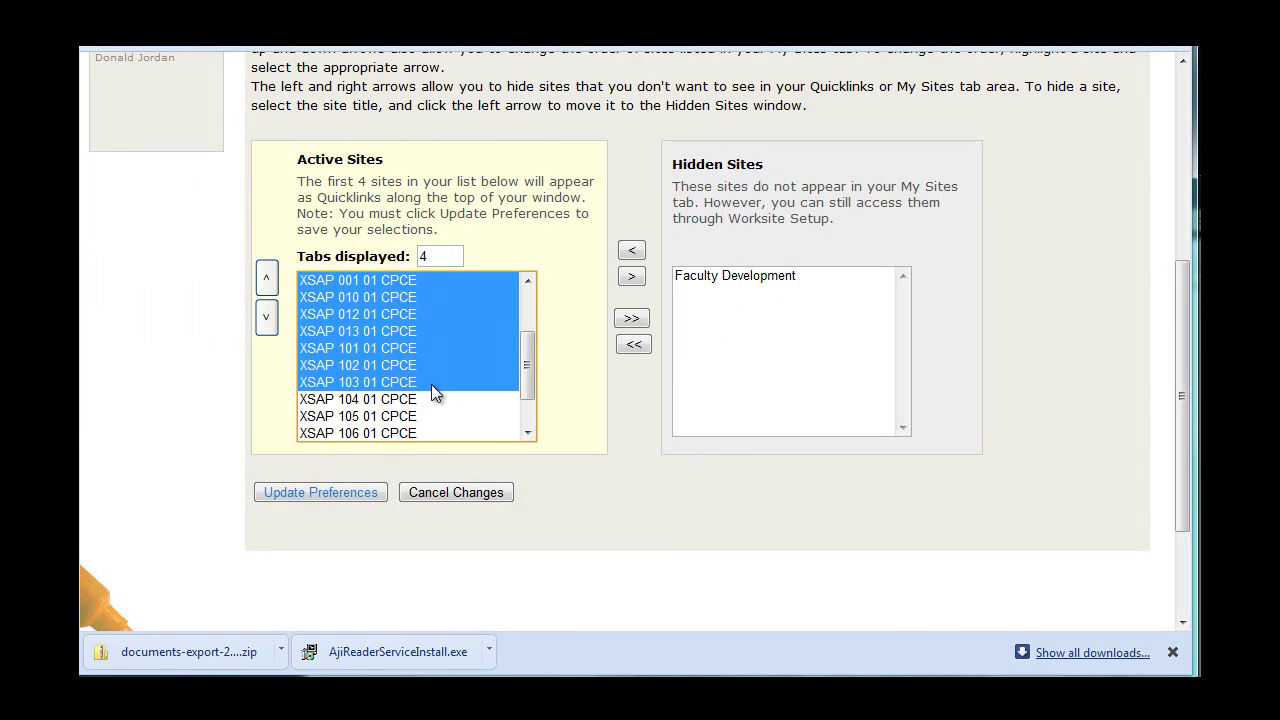
click(632, 277)
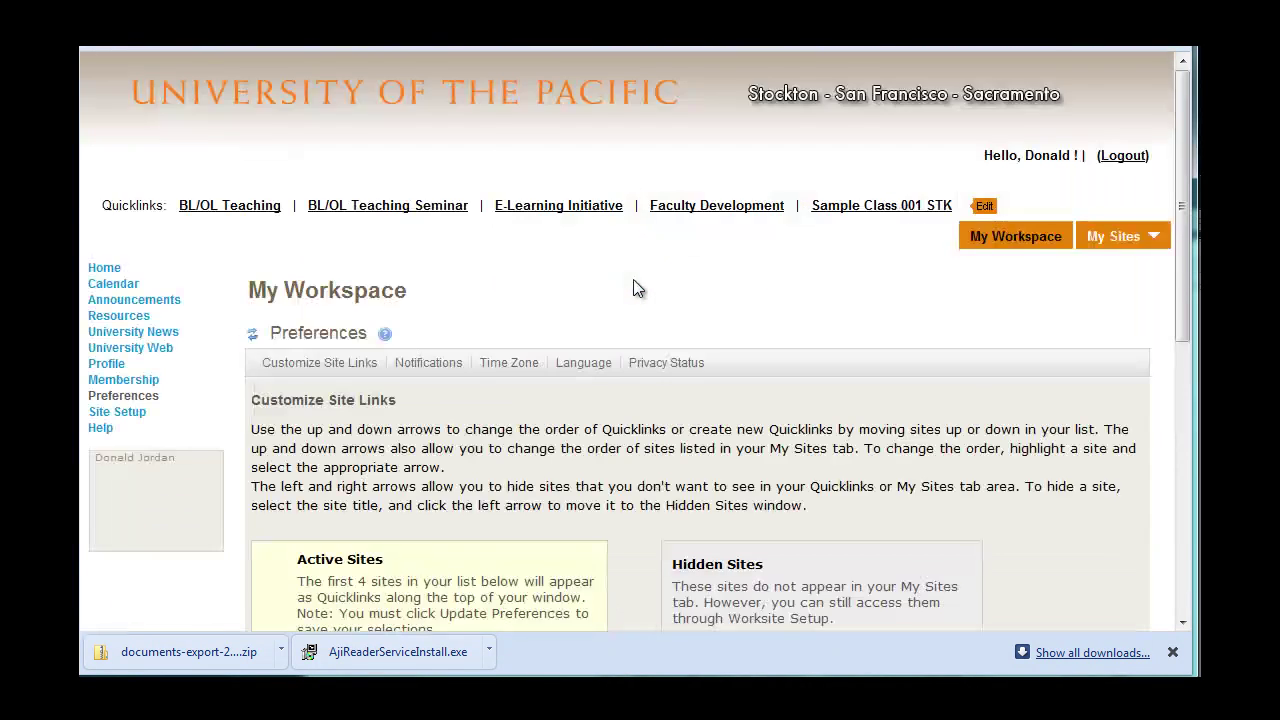
Move all remaining active sites into Hidden Sites.
scroll(589, 292, down, 3)
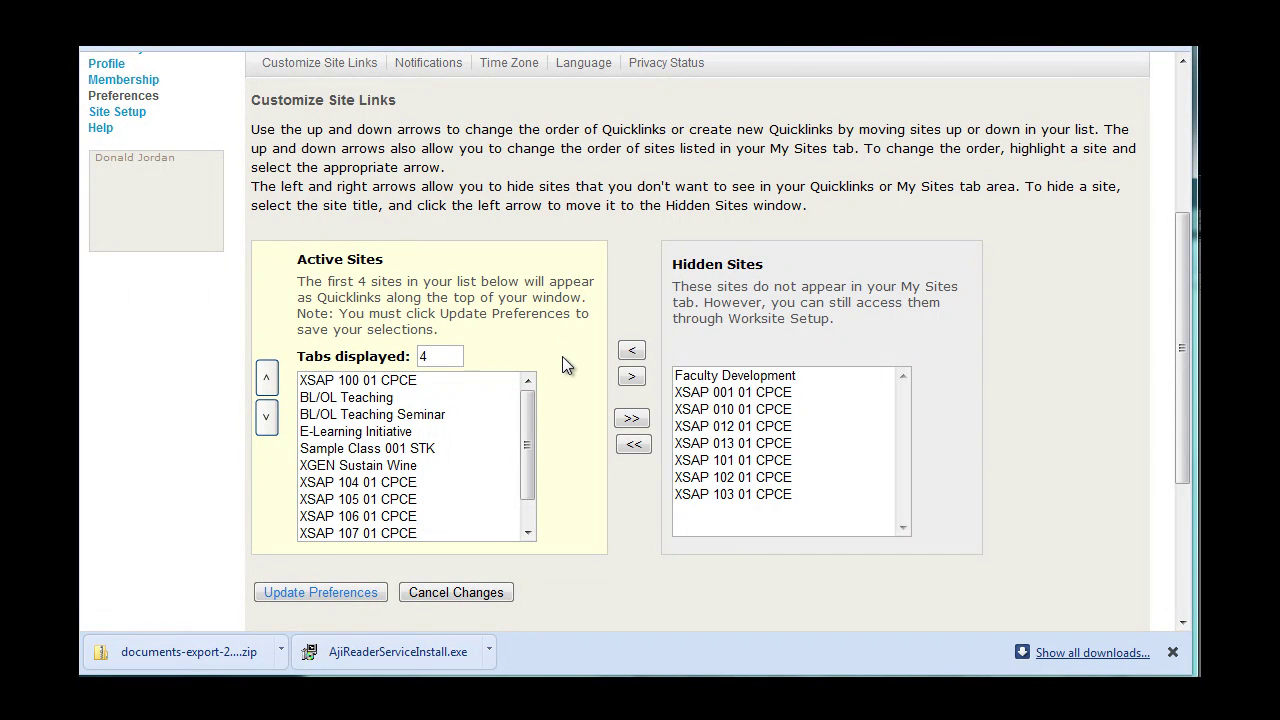
click(637, 421)
scroll(637, 421, down, 3)
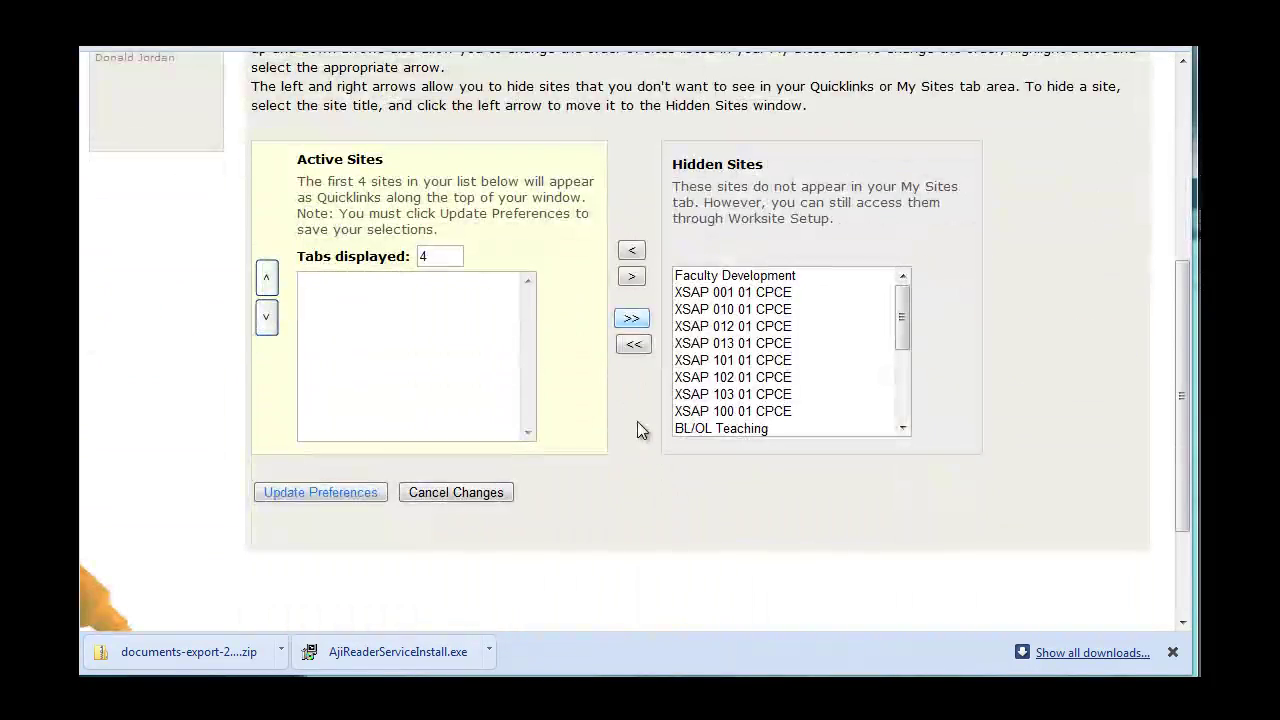
scroll(793, 388, up, 3)
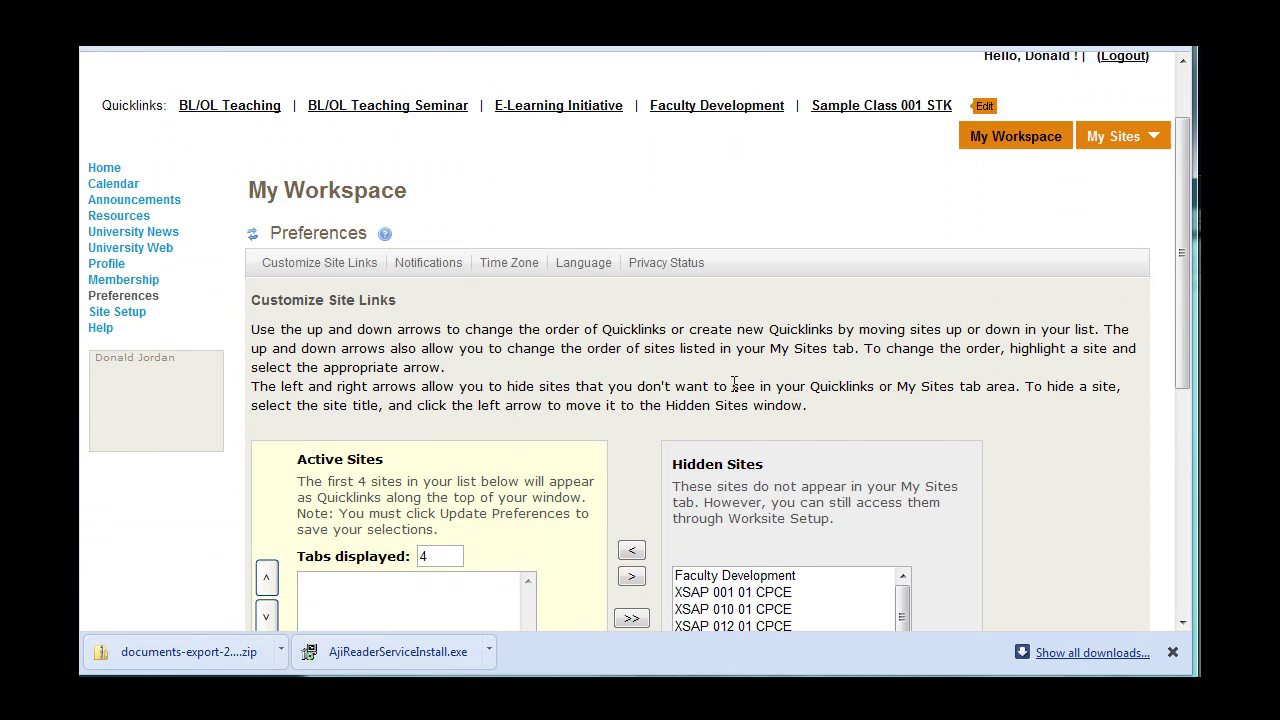
scroll(735, 385, down, 2)
scroll(732, 420, down, 4)
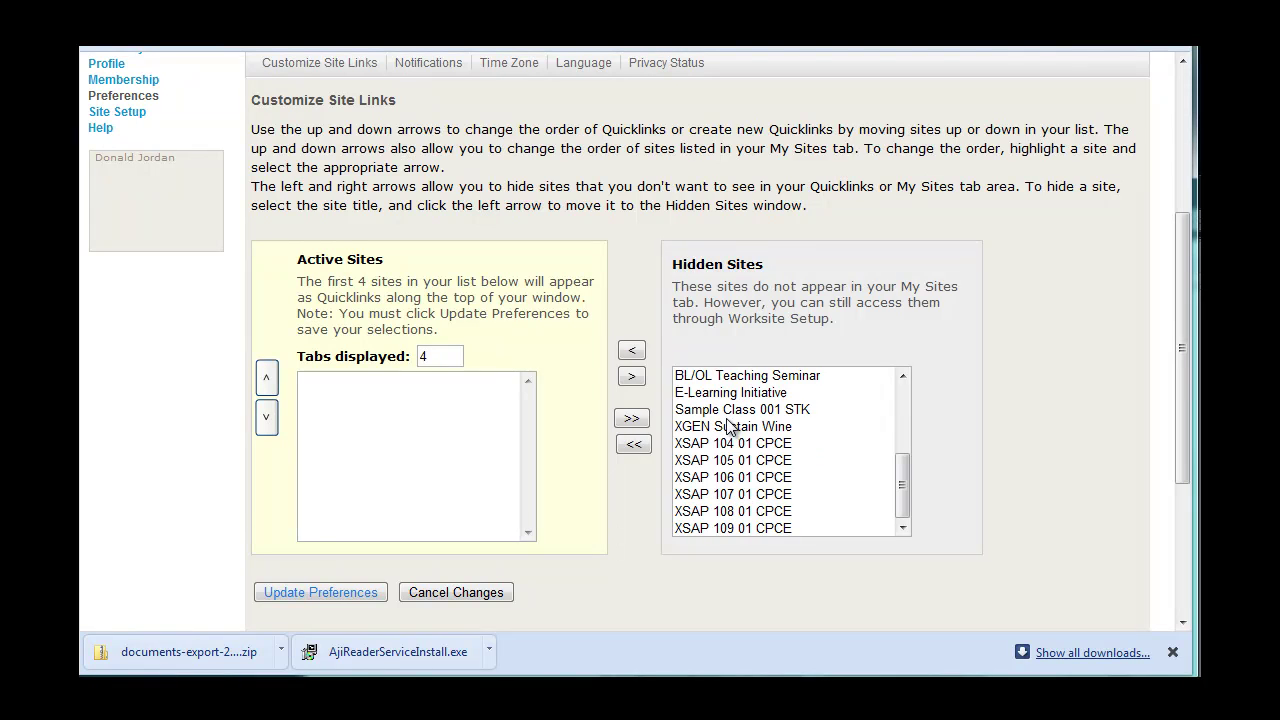
Restore every hidden site to Active Sites, leaving Hidden Sites empty.
click(633, 444)
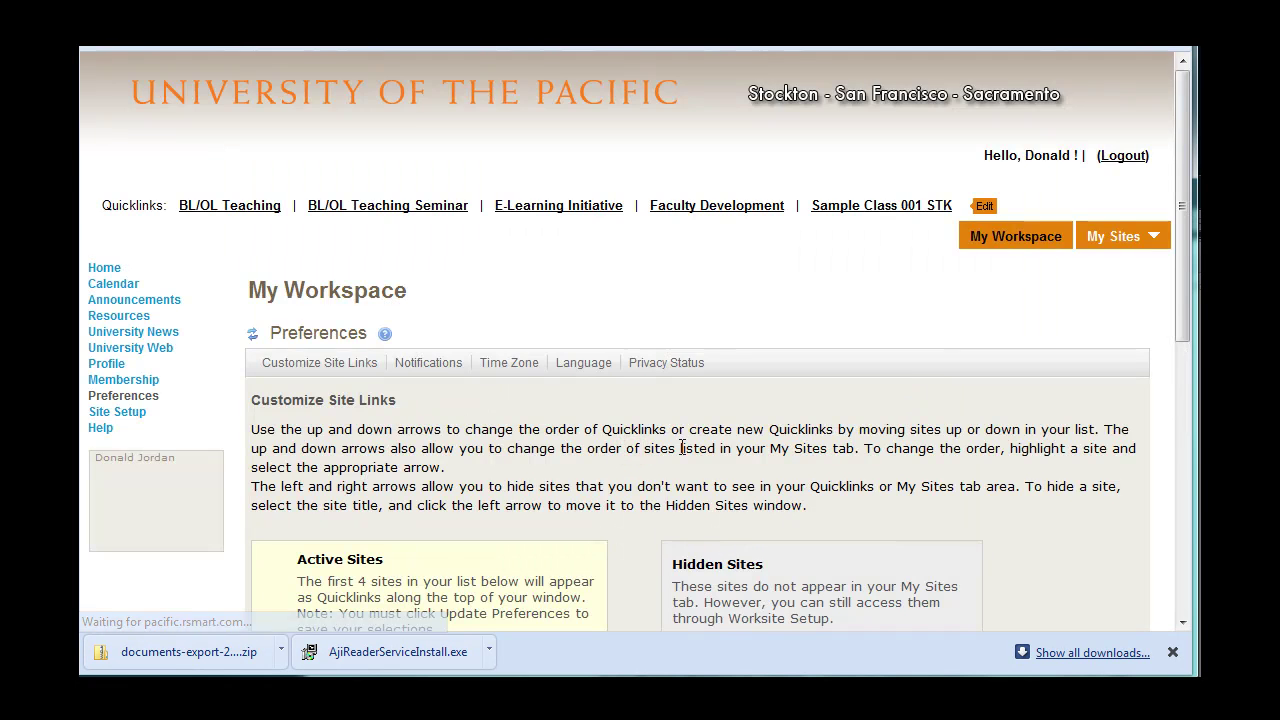
scroll(680, 448, down, 5)
scroll(640, 446, up, 1)
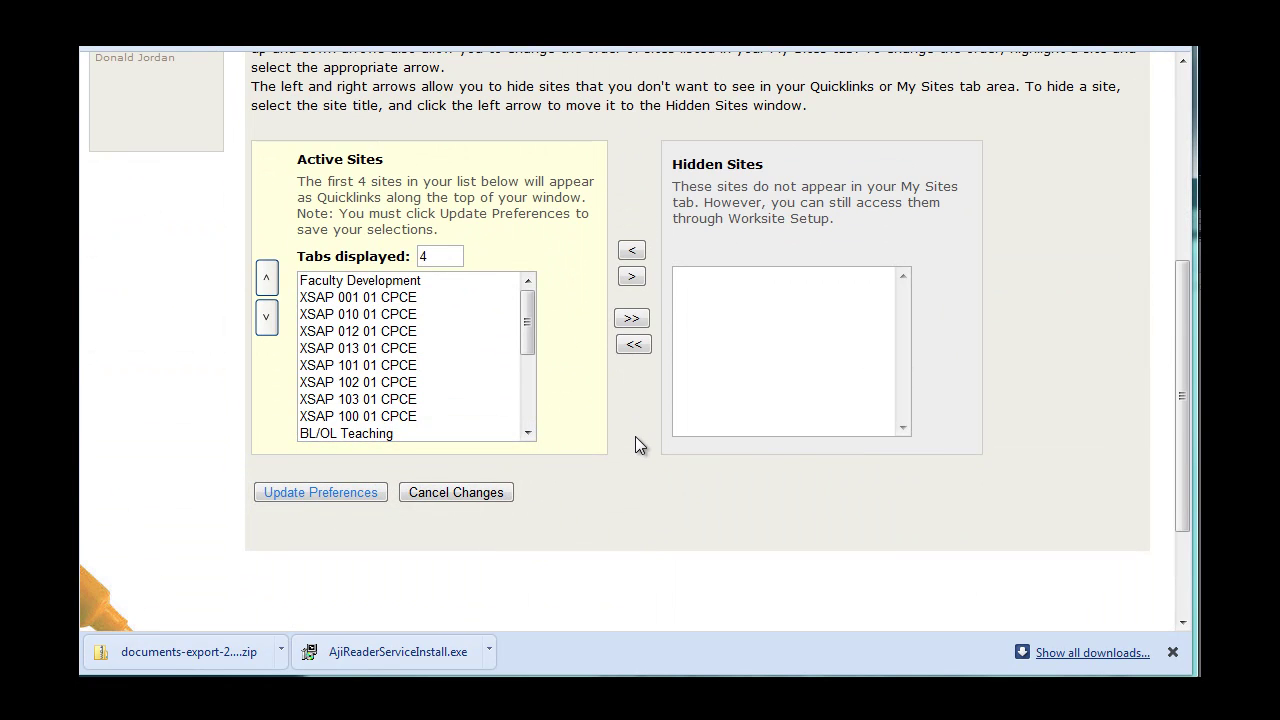
scroll(603, 441, up, 1)
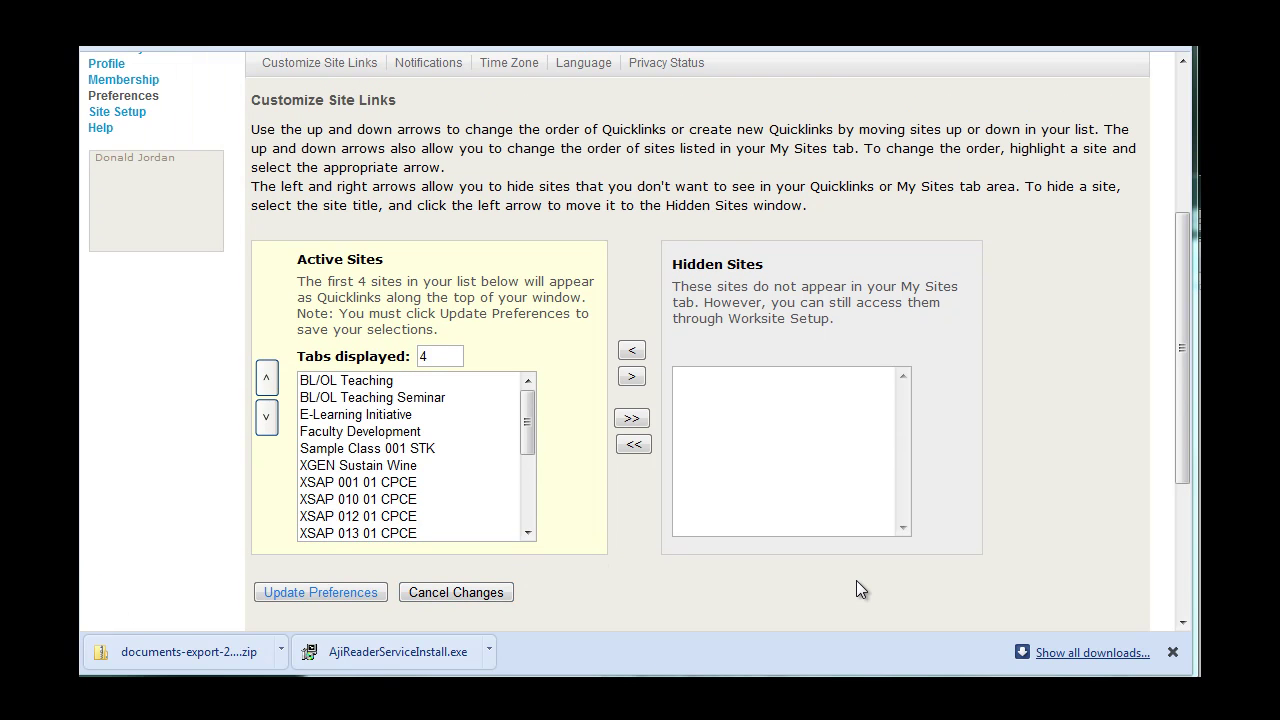
Go to the Notifications preferences and scroll through the announcement email options.
click(438, 61)
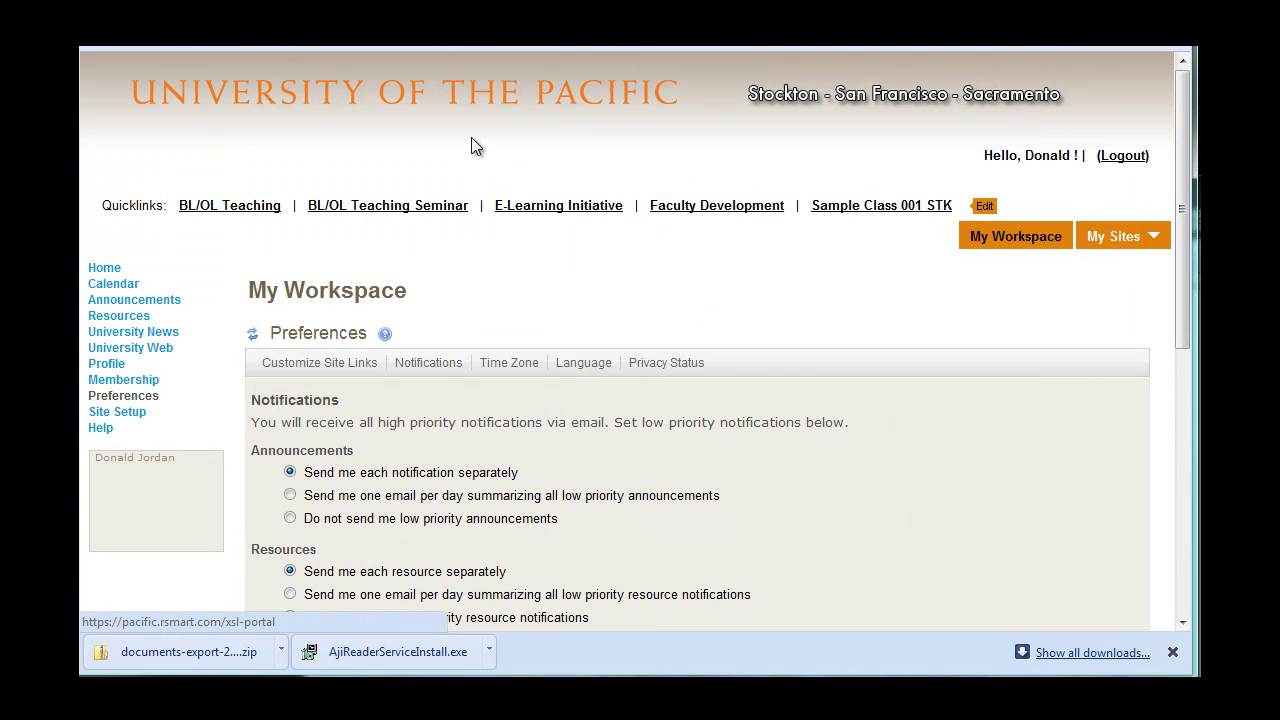
scroll(508, 233, down, 3)
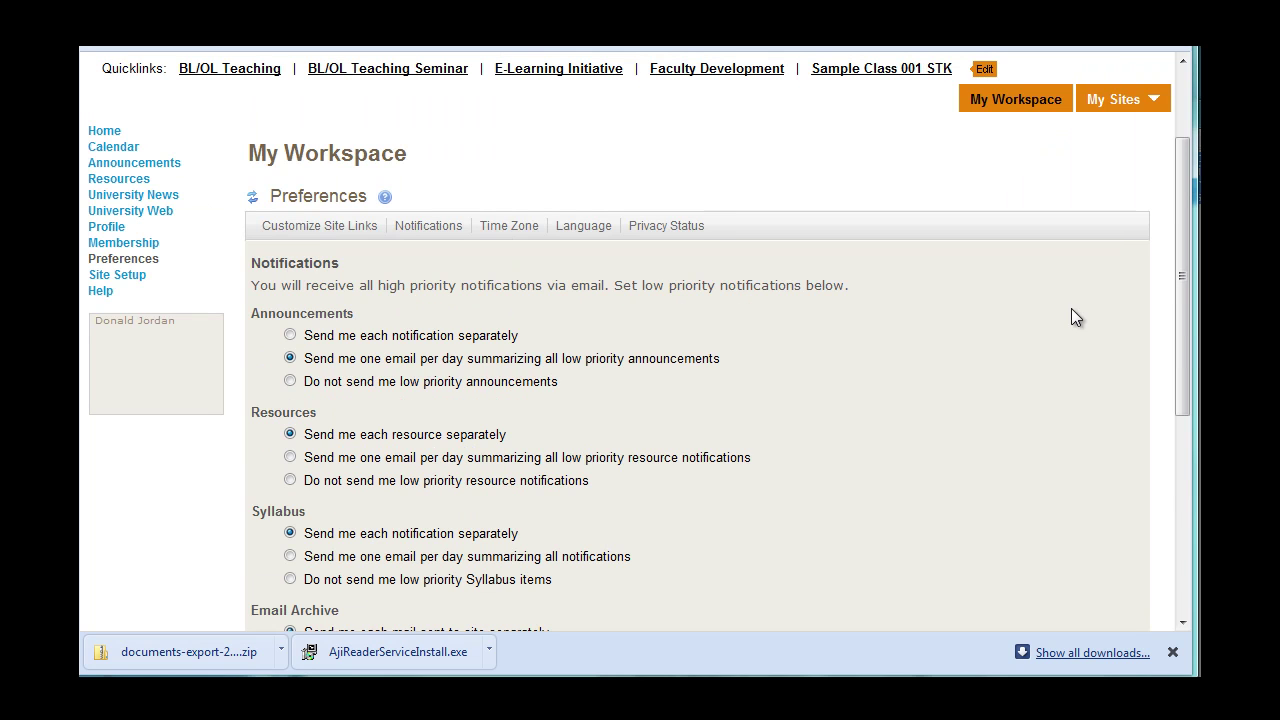
Begin a new course site for the STK academic term.
click(116, 275)
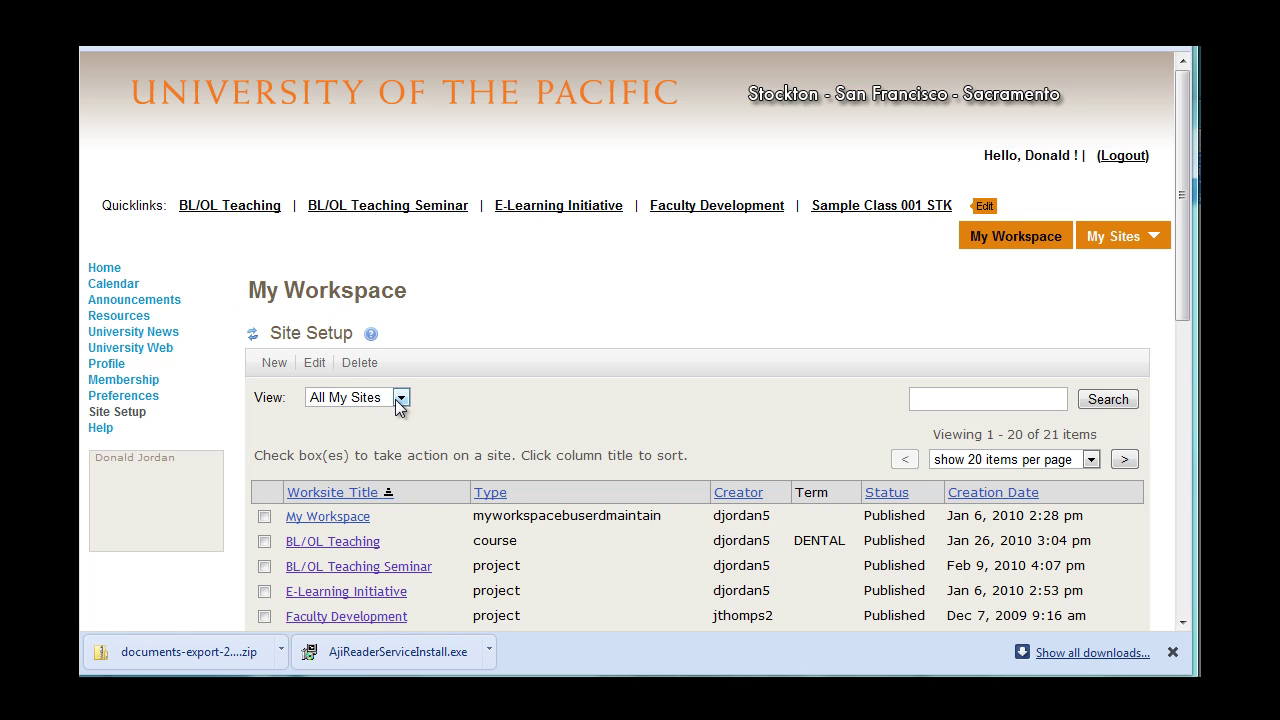
click(276, 364)
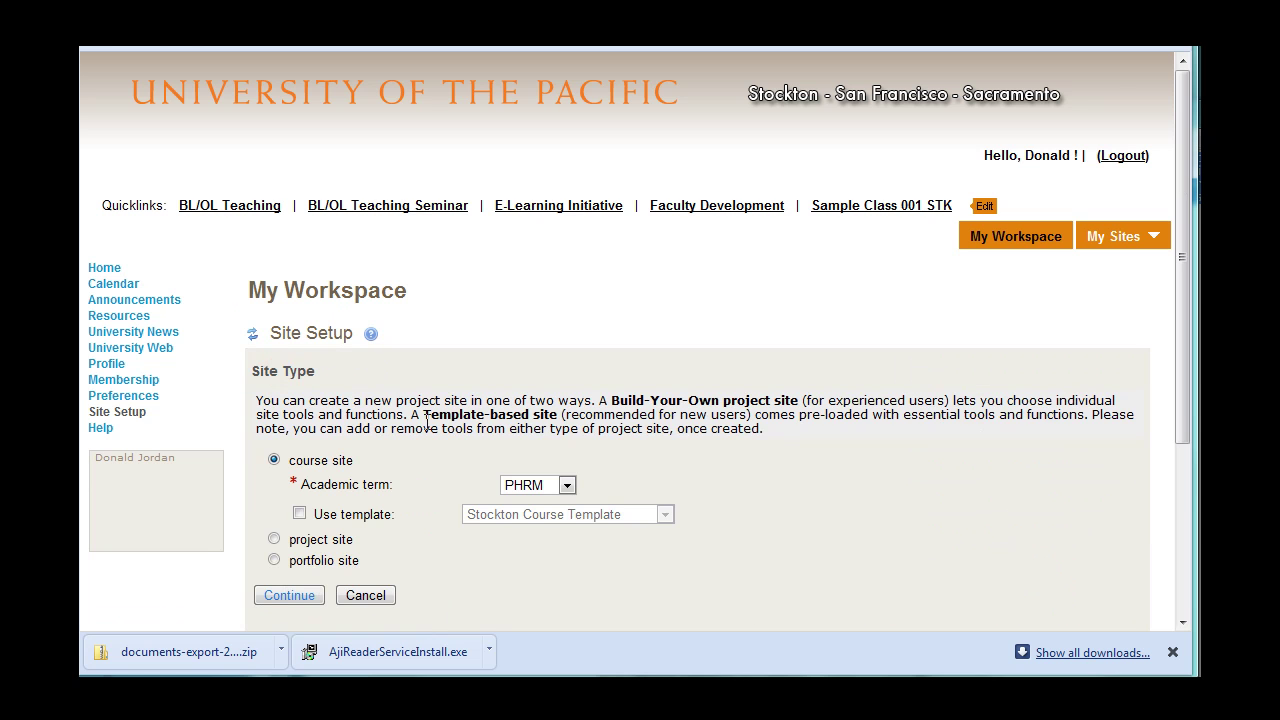
click(570, 491)
click(549, 553)
click(293, 597)
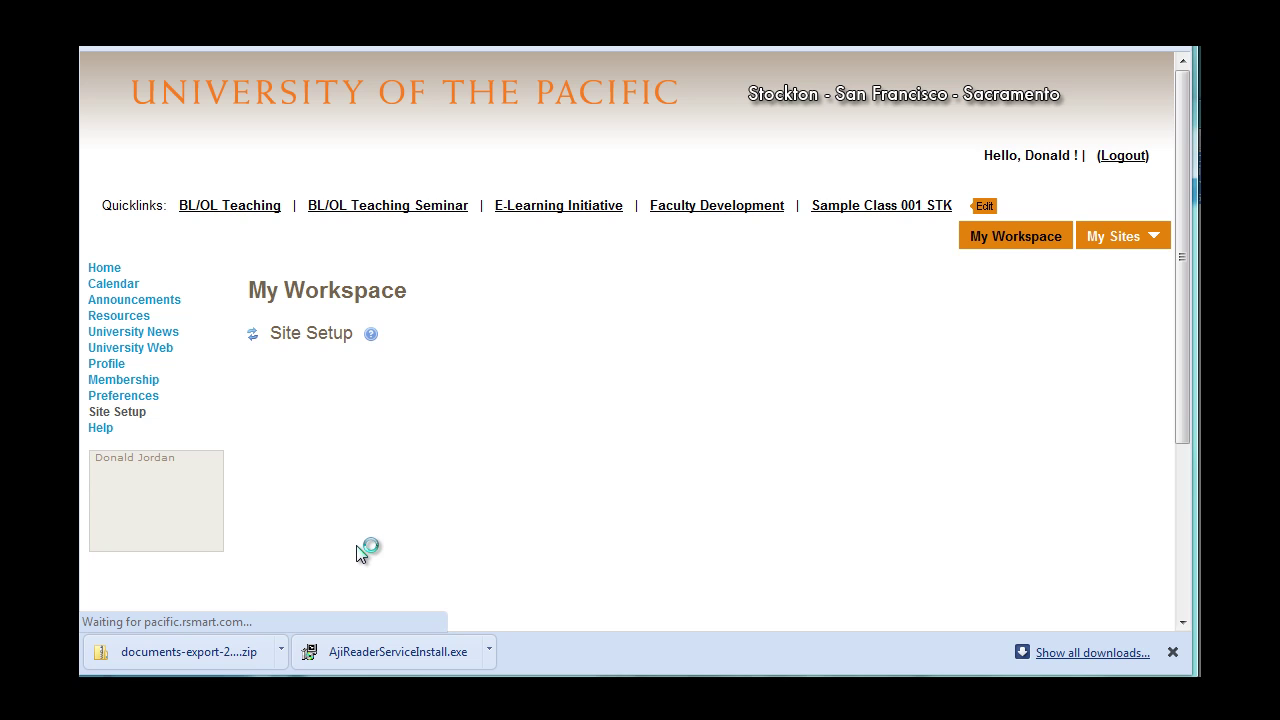
Request the roster with subject Test, course test and section 0101.
scroll(356, 545, down, 2)
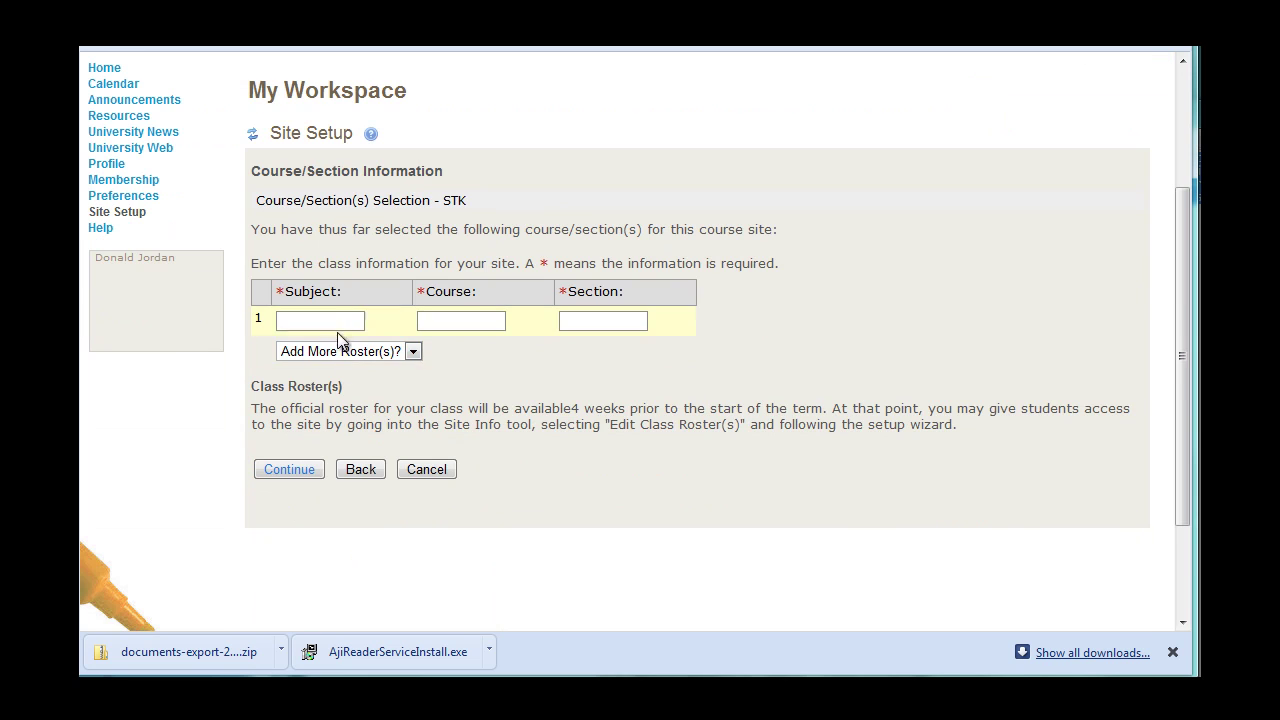
click(339, 321)
text(Test)
click(428, 321)
text(test)
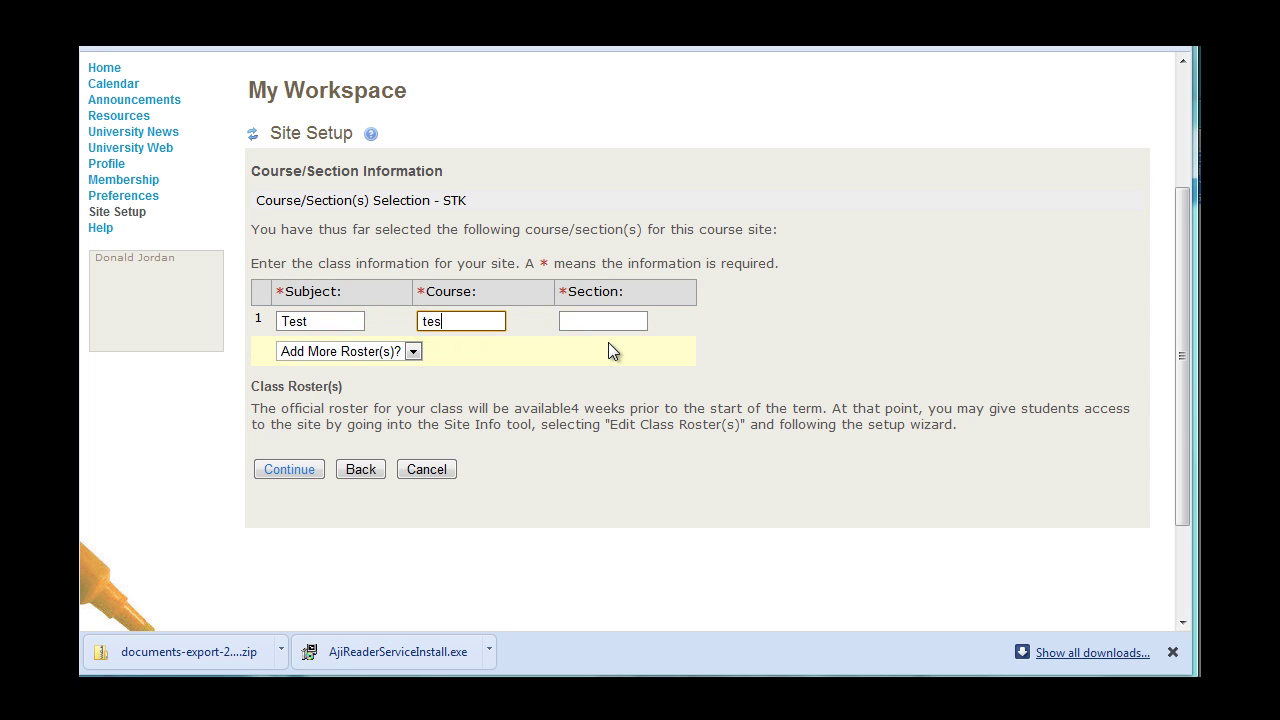
click(611, 316)
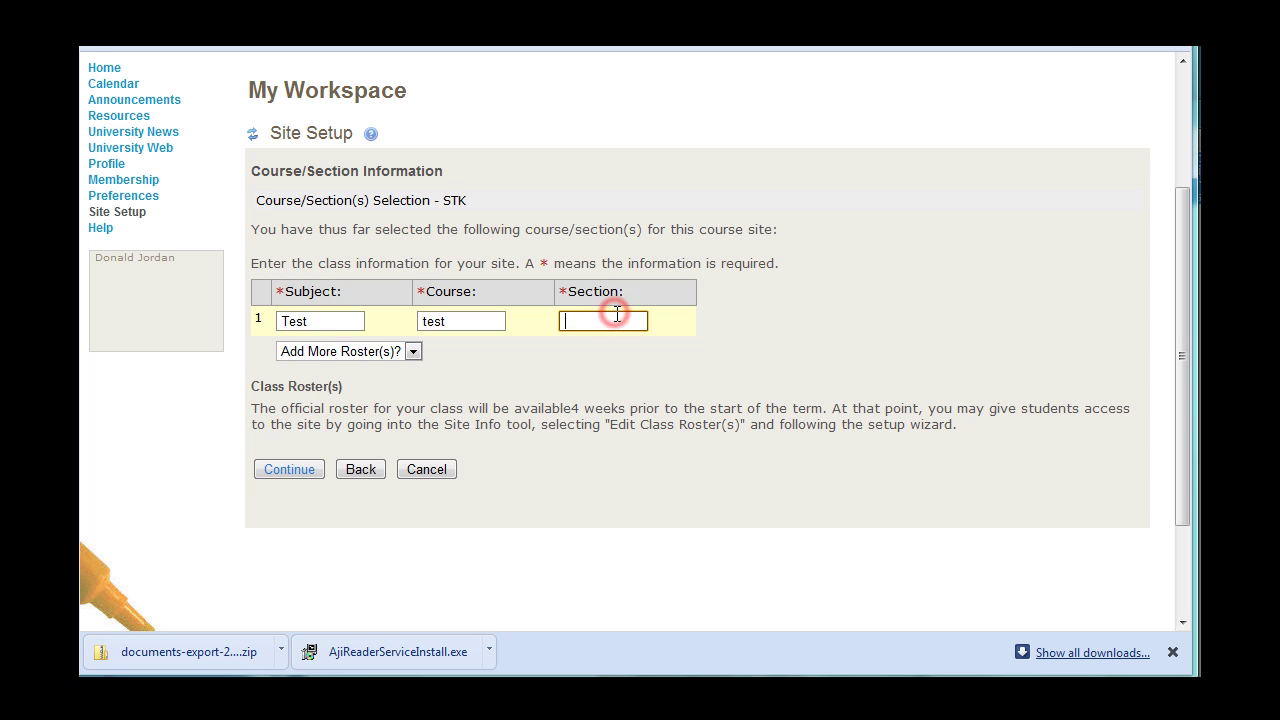
text(0101)
click(291, 470)
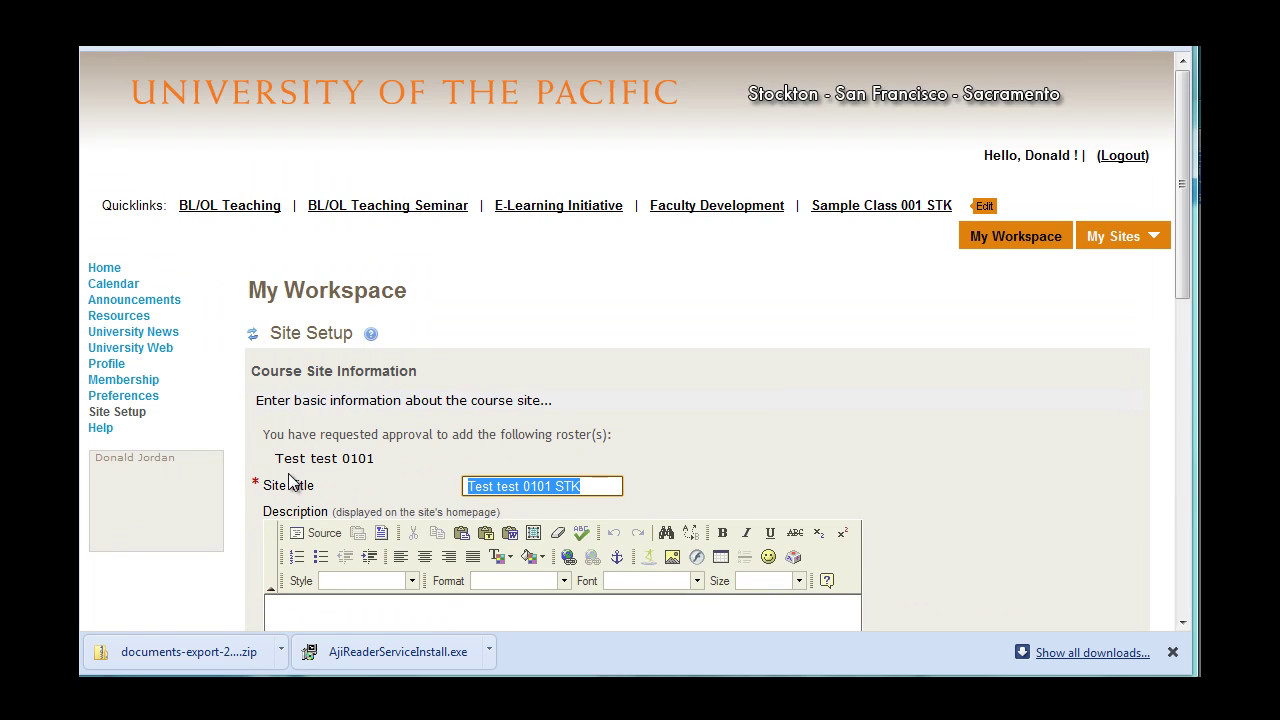
Paste Lorem ipsum placeholder text into the site Description and submit the site information.
scroll(292, 482, down, 1)
scroll(292, 482, down, 1)
right_click(361, 430)
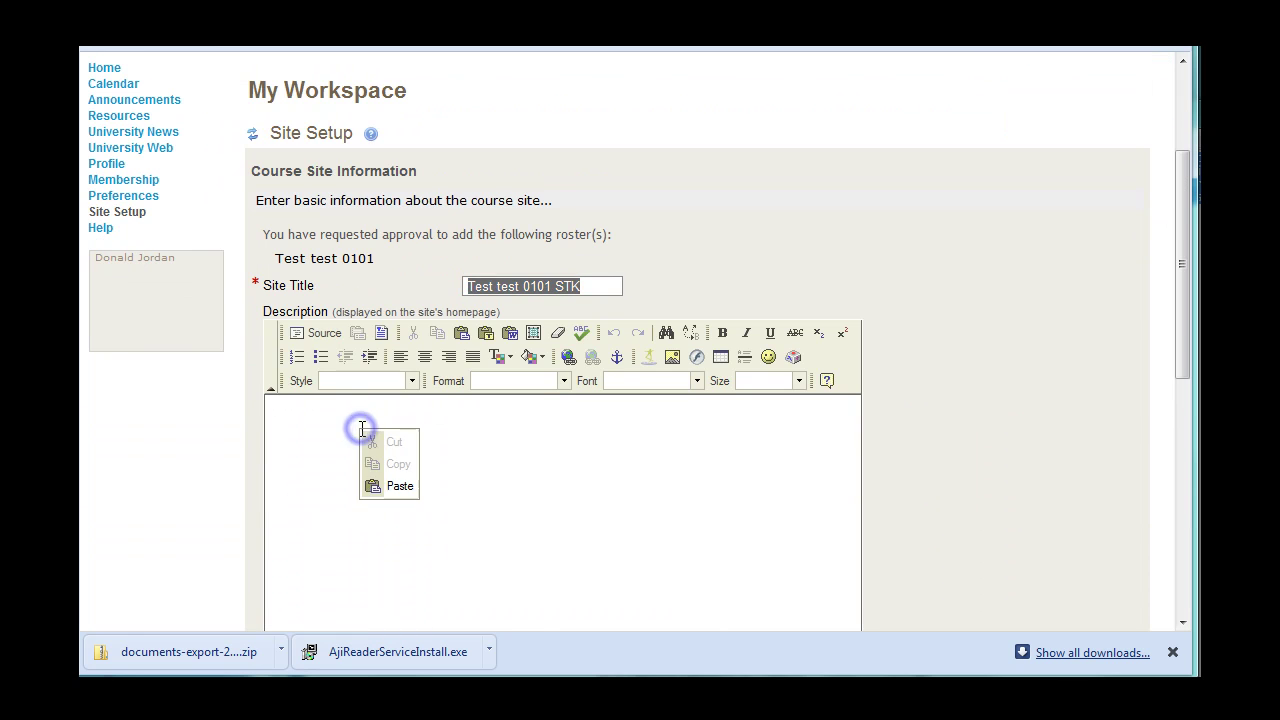
click(393, 486)
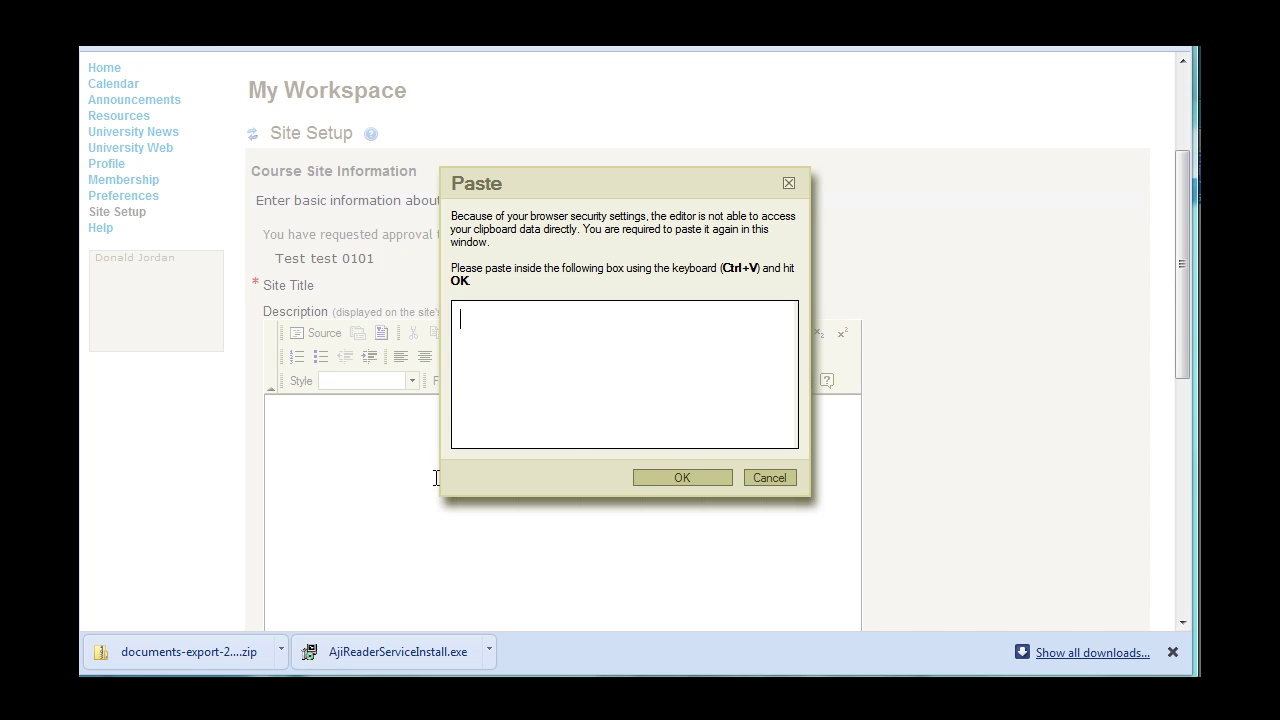
right_click(568, 372)
click(624, 484)
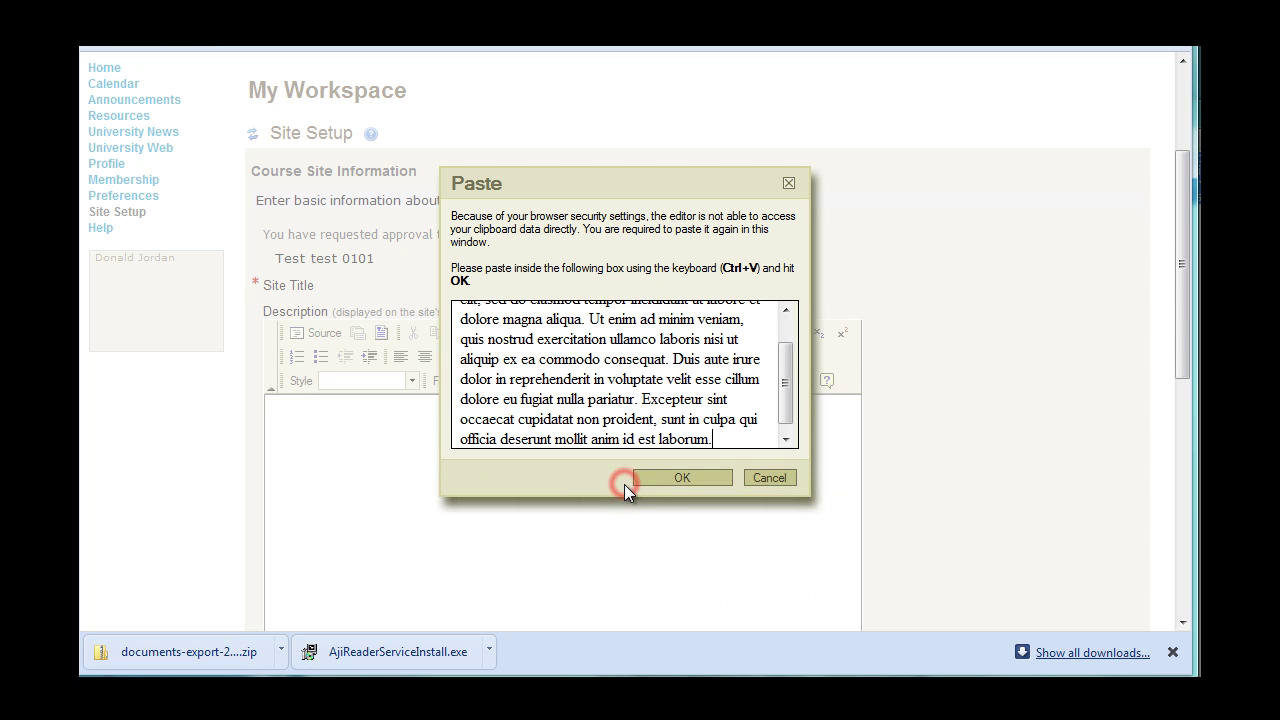
click(665, 481)
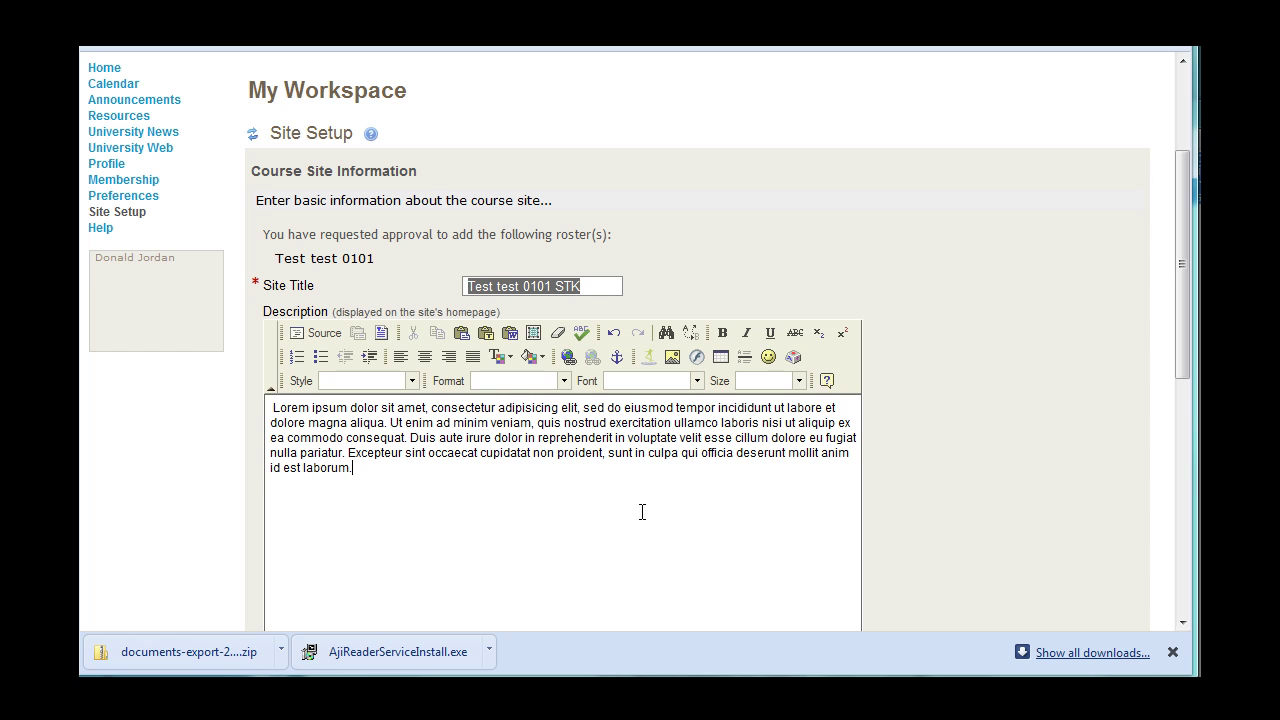
scroll(642, 512, down, 3)
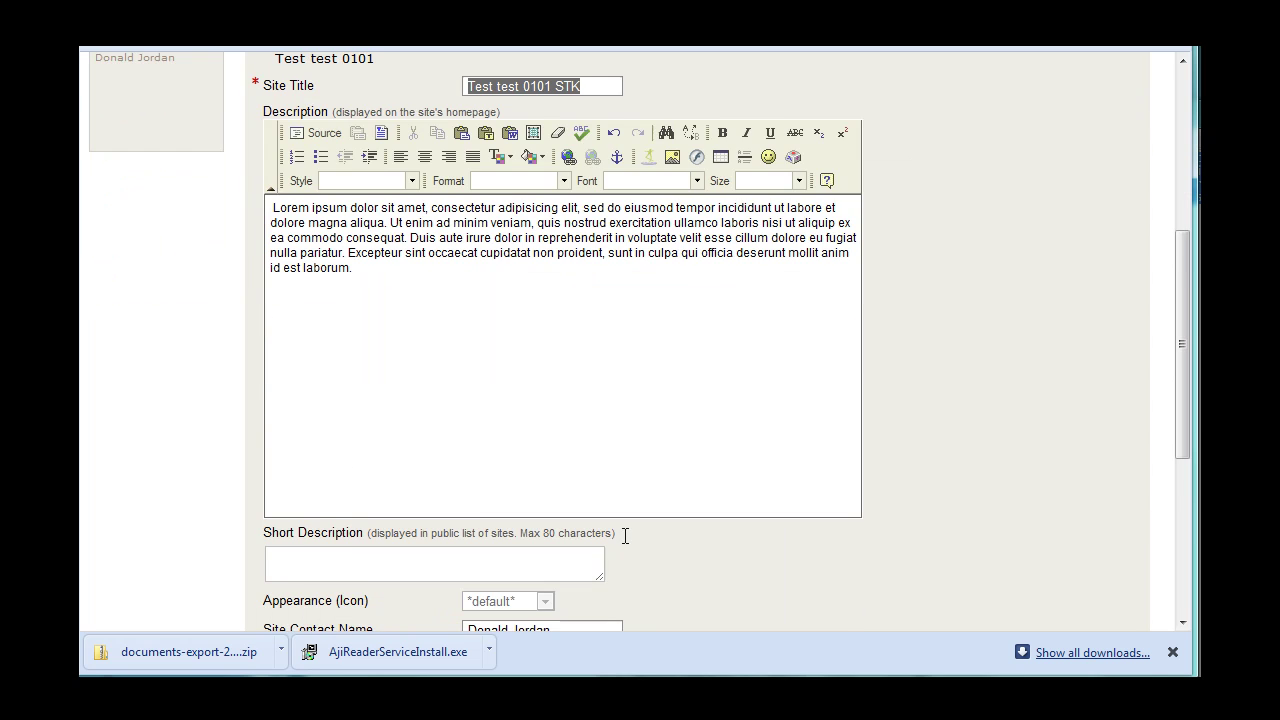
scroll(461, 542, down, 1)
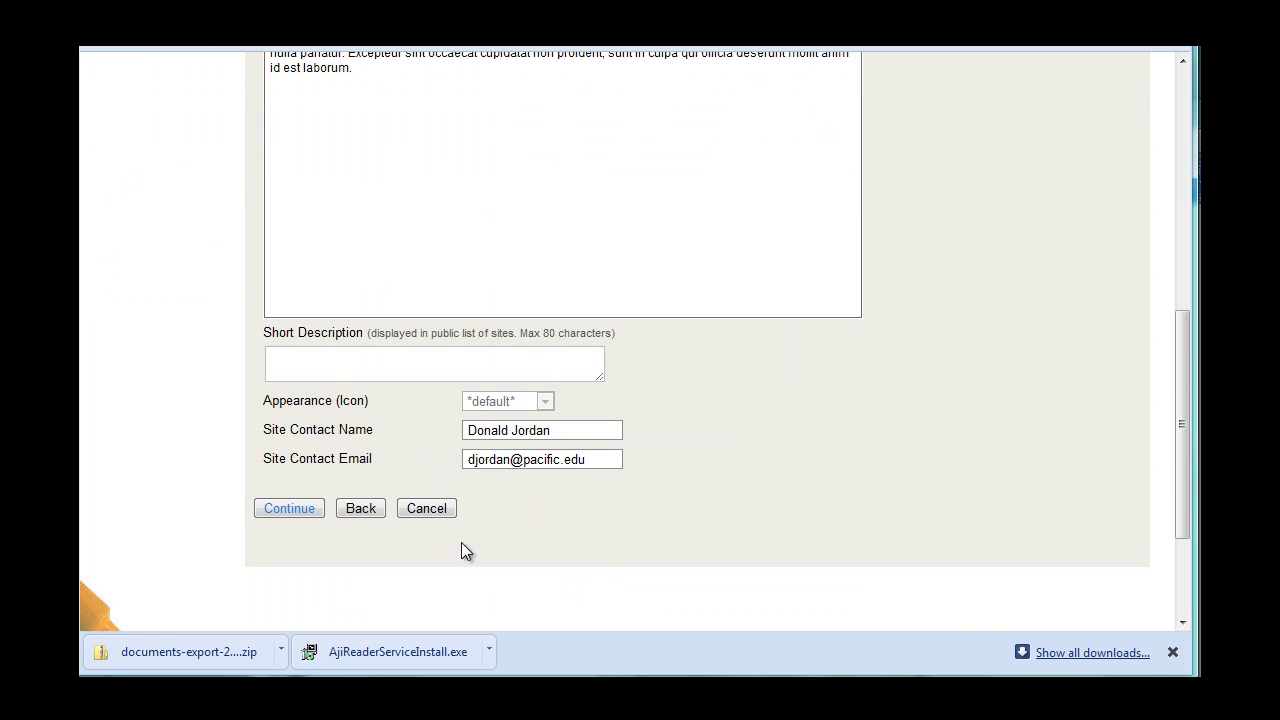
click(289, 508)
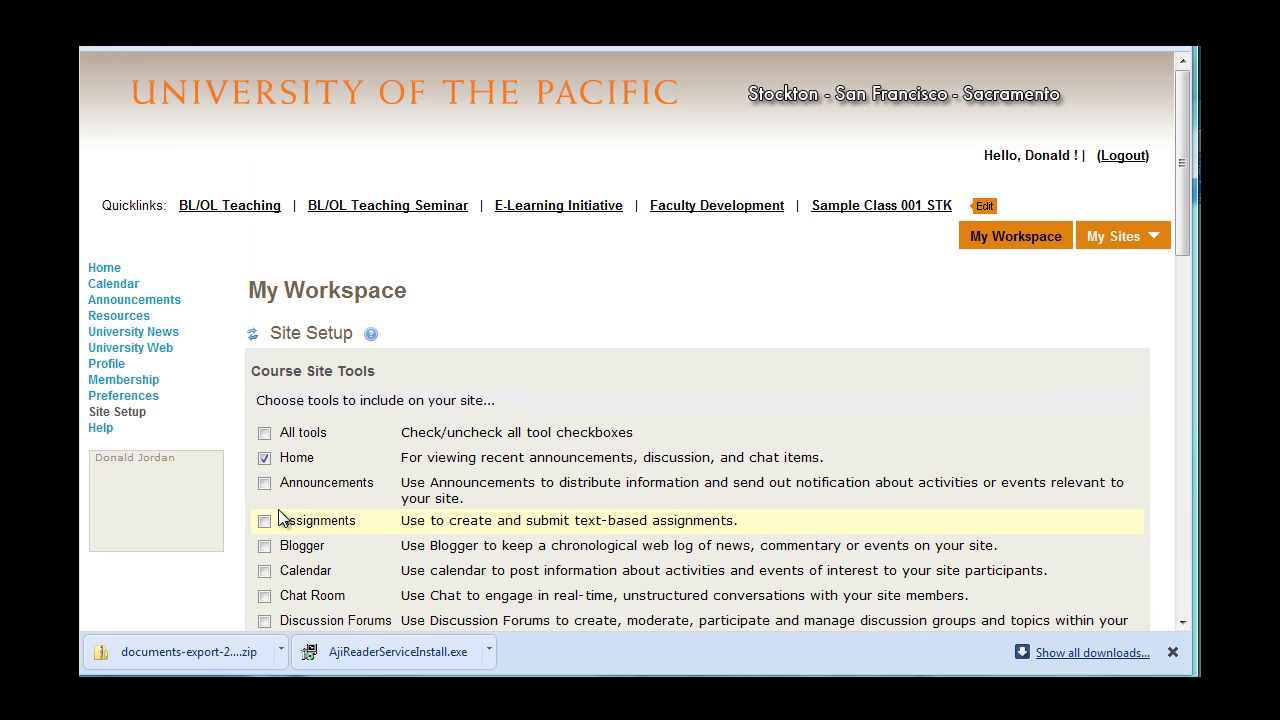
Scroll through the Course Site Tools list, leaving only Home and Site Editor included.
scroll(808, 566, down, 3)
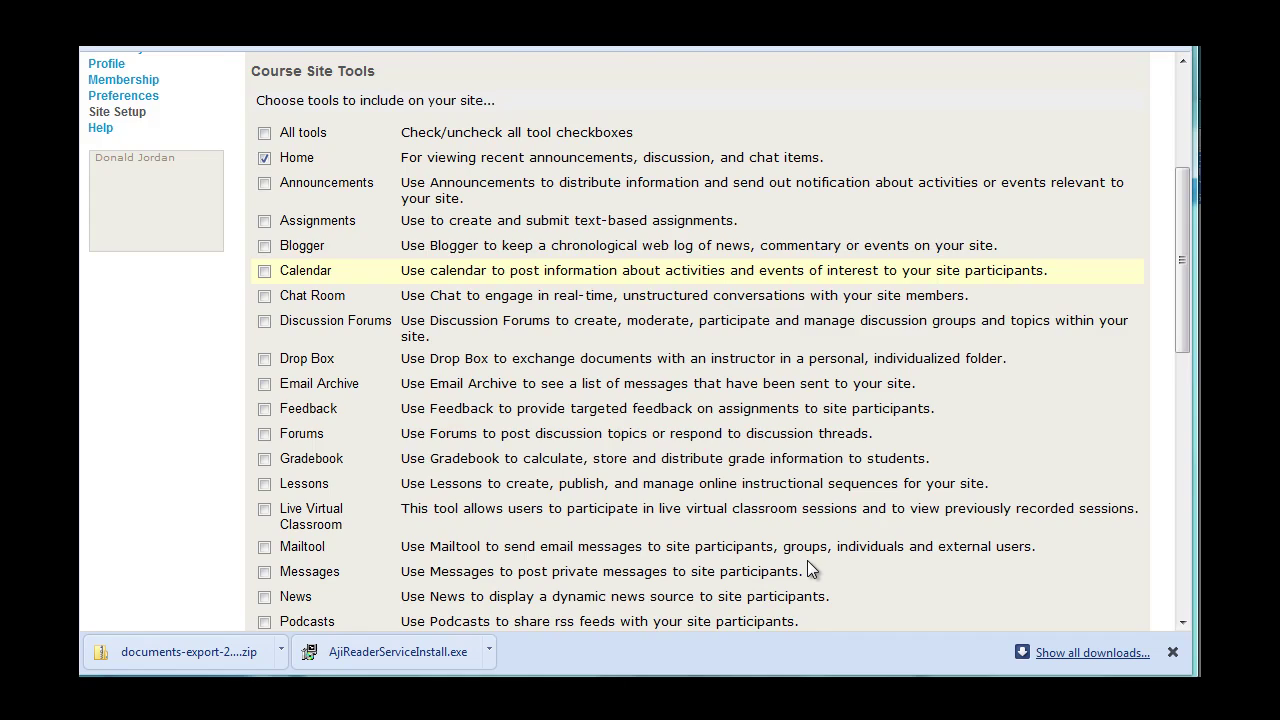
scroll(810, 569, down, 4)
scroll(477, 458, down, 1)
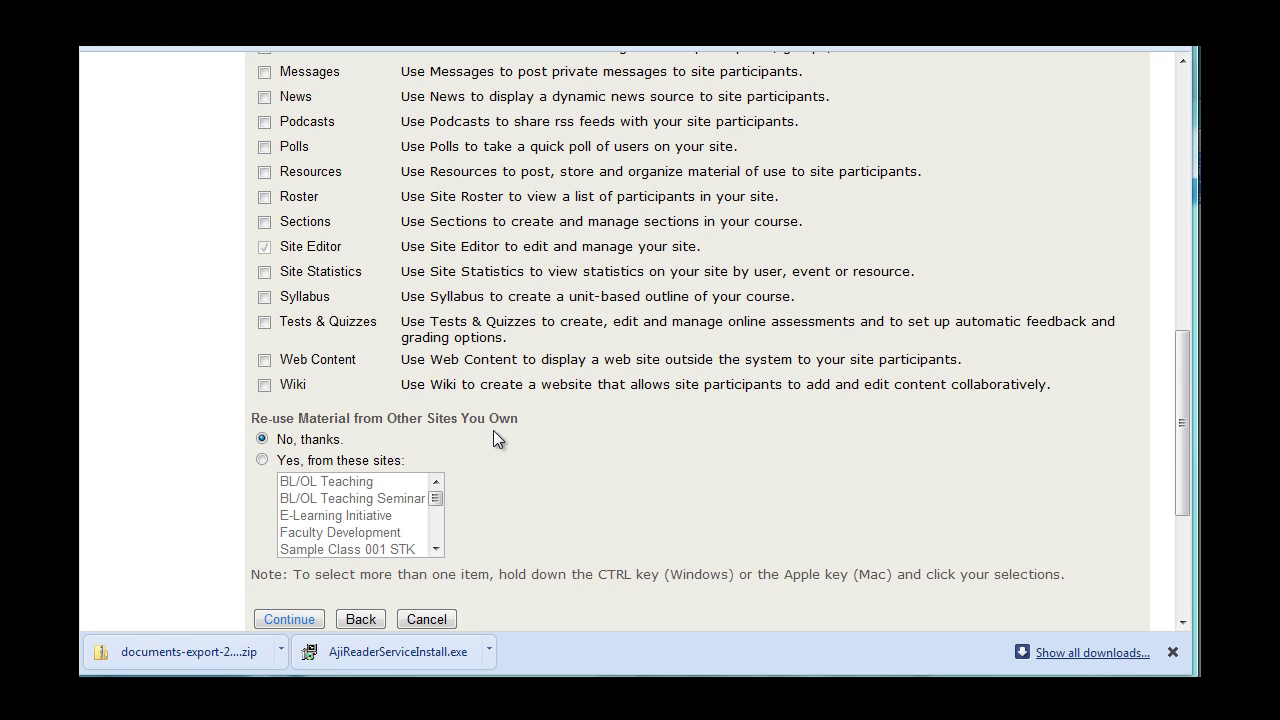
Keep default tools and published access, then request the Test test 0101 STK site.
click(289, 619)
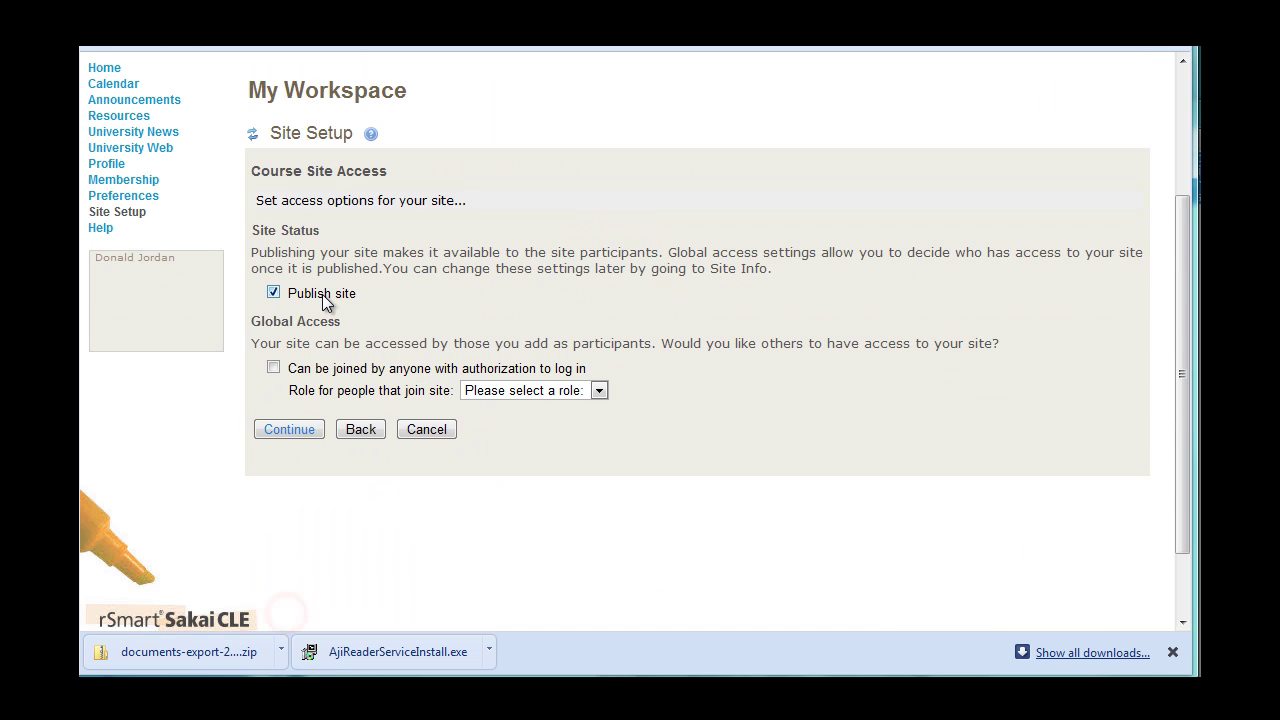
click(289, 429)
scroll(296, 414, down, 3)
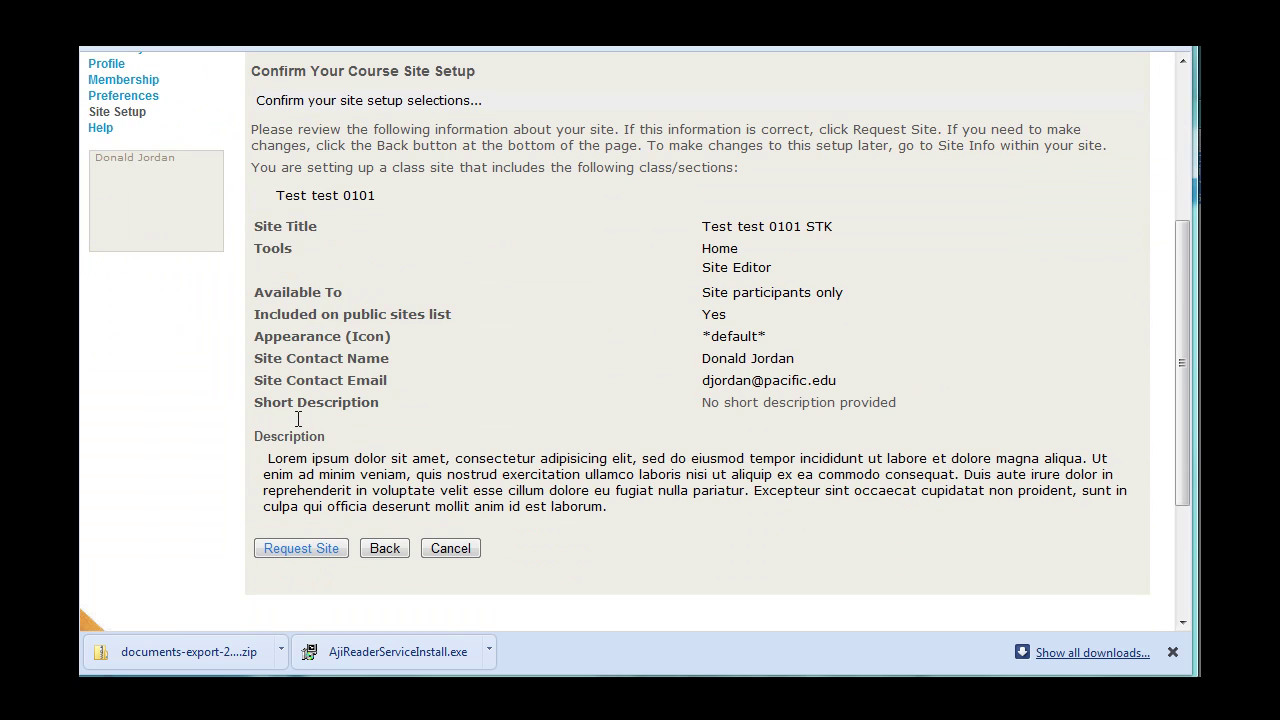
click(306, 554)
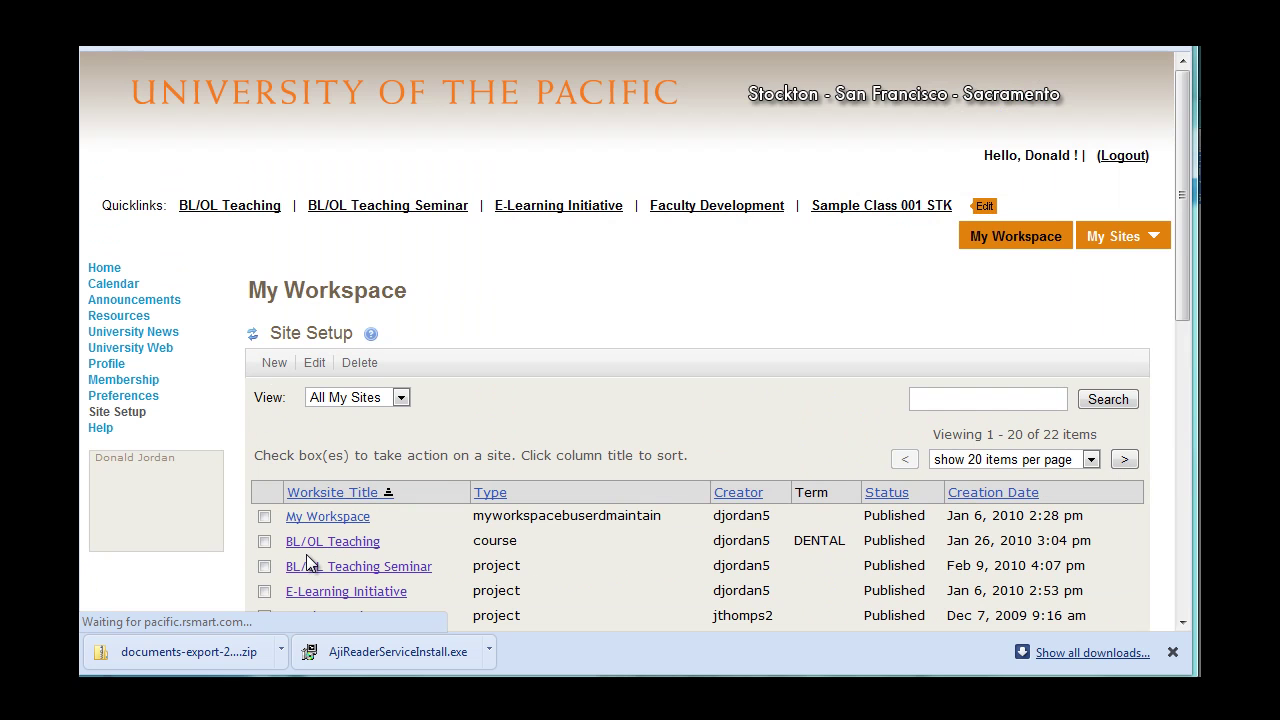
scroll(306, 564, down, 3)
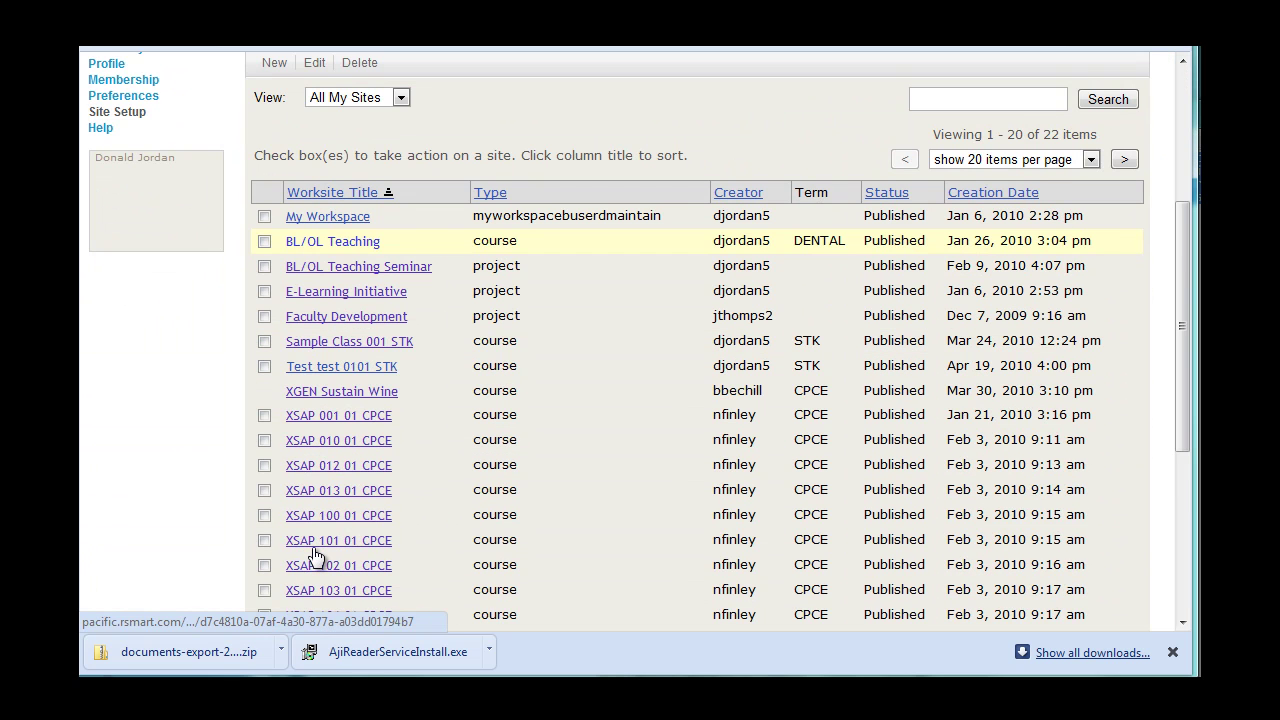